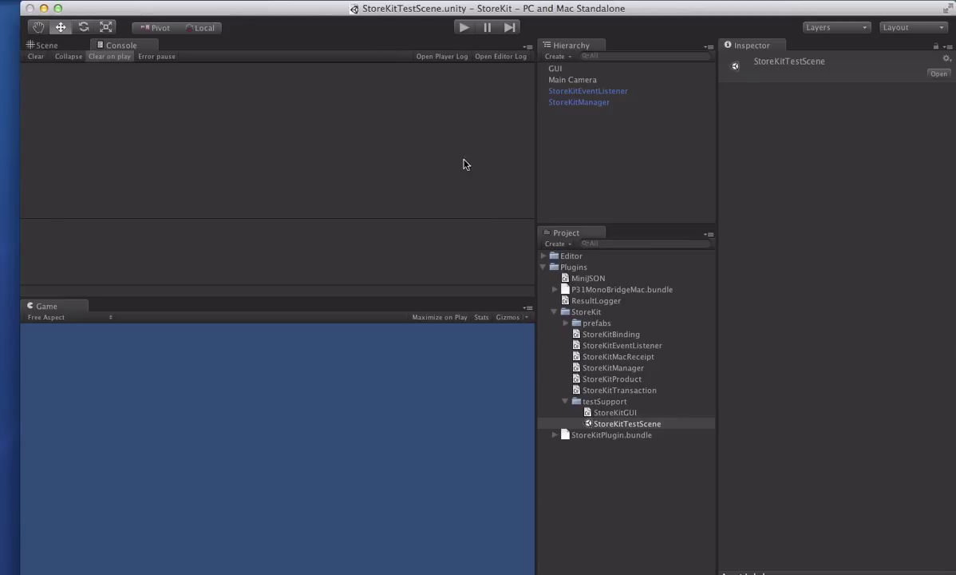
click(623, 412)
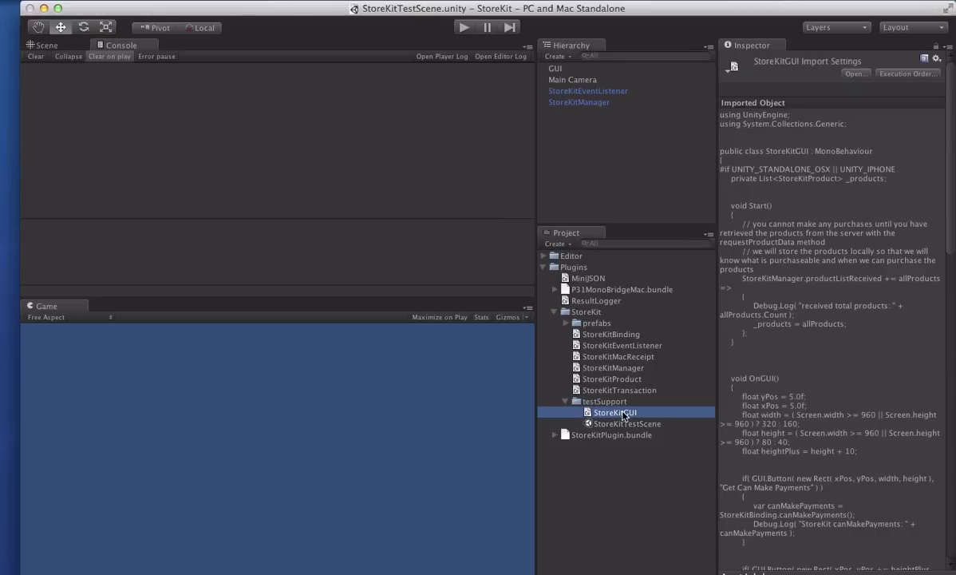
click(465, 28)
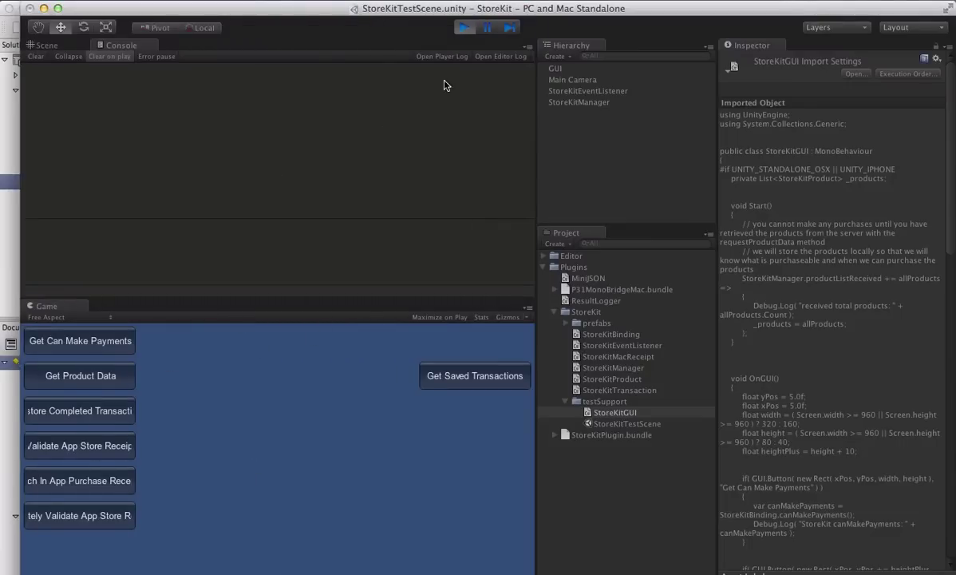
click(464, 27)
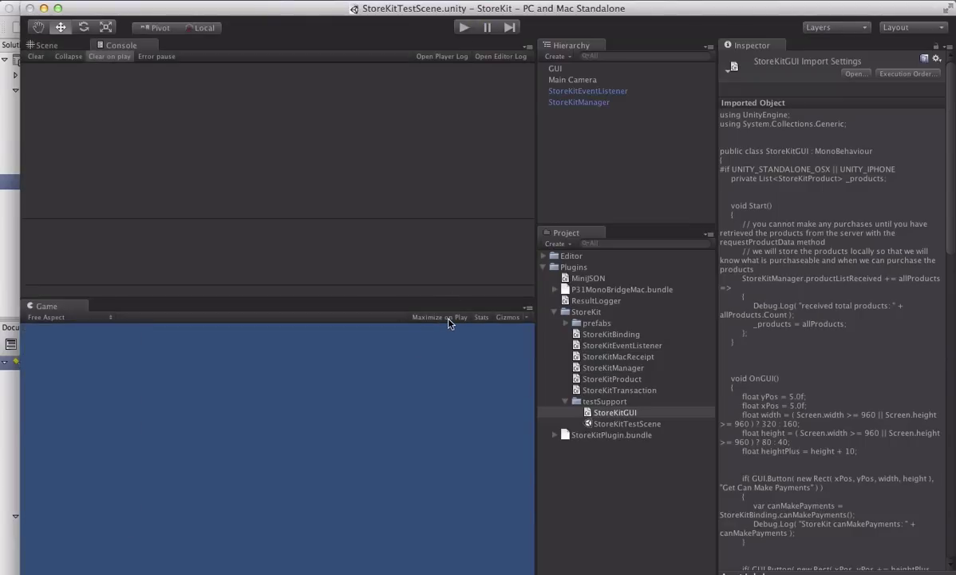
click(439, 317)
click(464, 27)
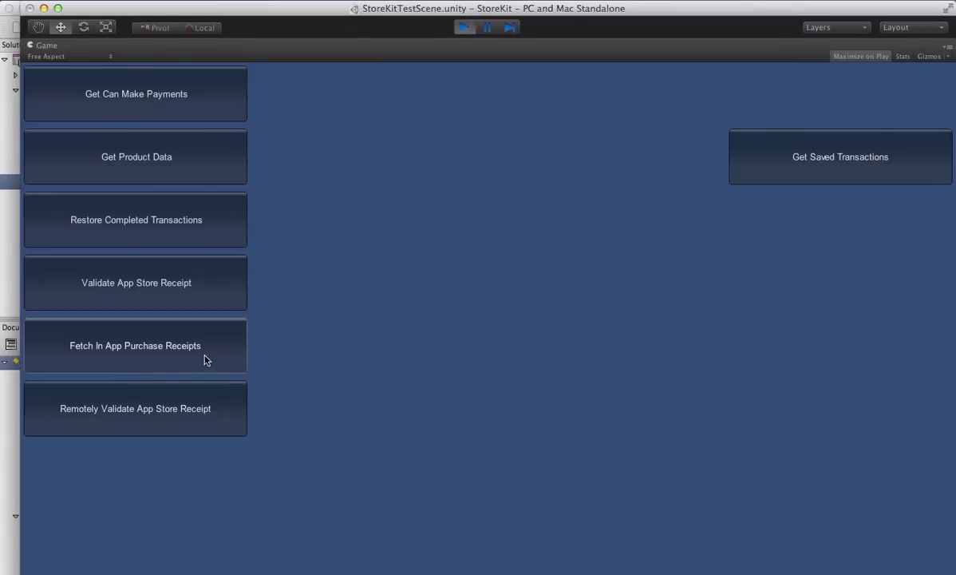
click(204, 356)
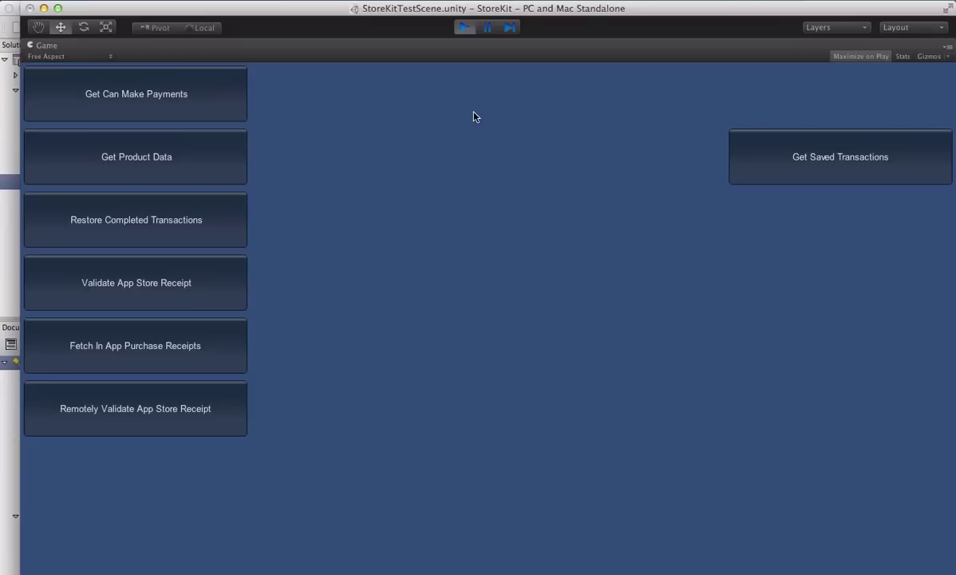
click(461, 31)
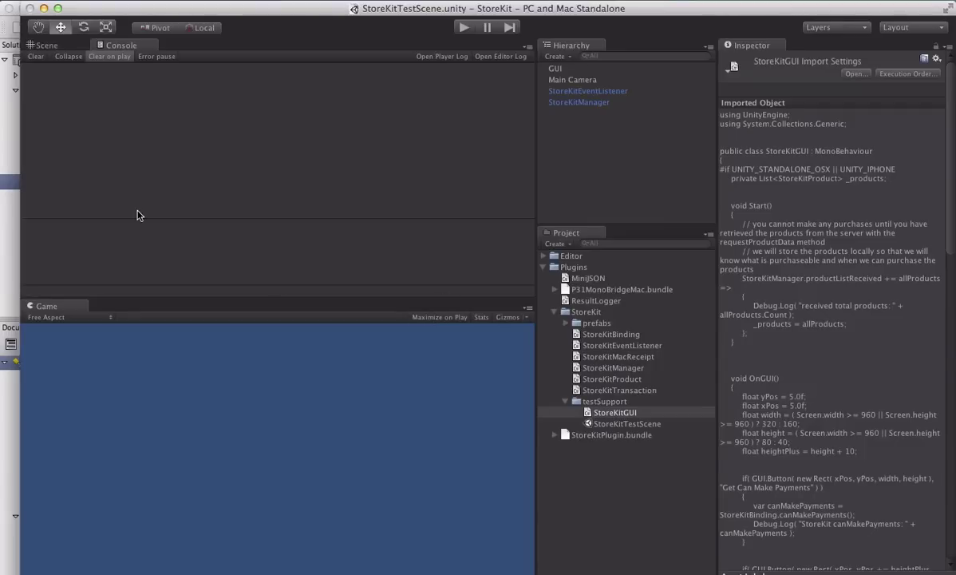
Keep ENABLE_OSX defined and //#define ENABLE_IOS commented out in StoreKitBinding.cs, save it, and return to Unity
click(12, 187)
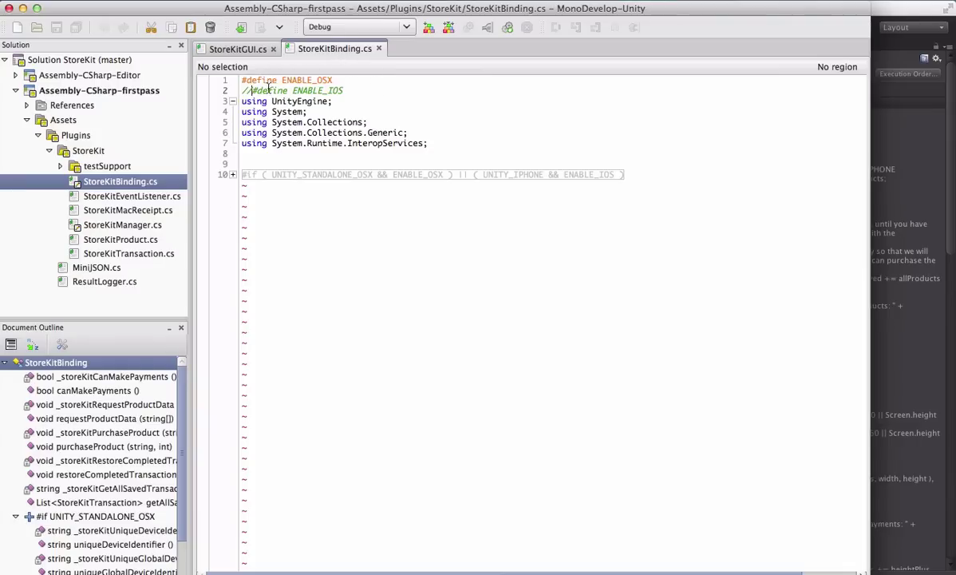
drag(342, 90, 238, 92)
key(super+slash)
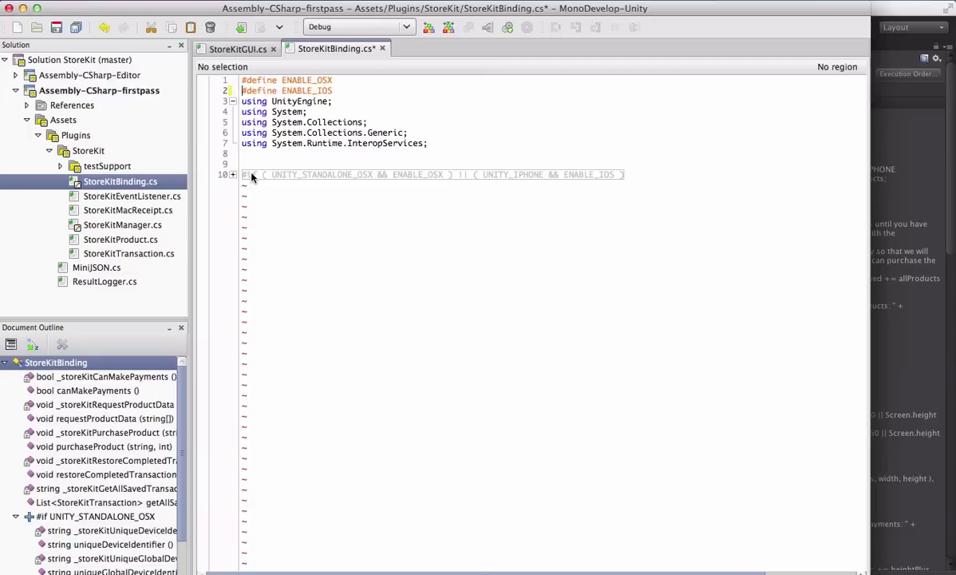
text(//)
key(super+s)
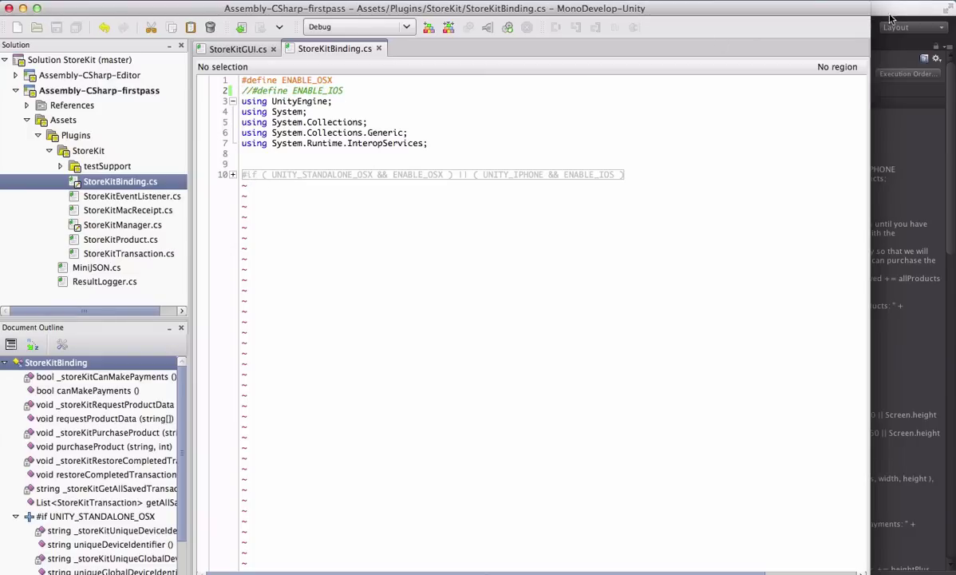
key(super+Tab)
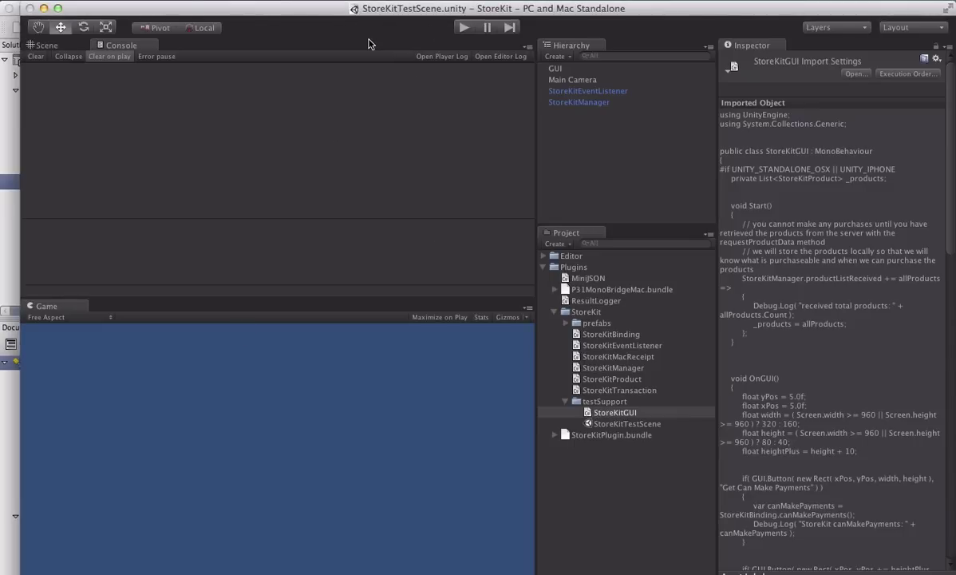
Enable Mac App Store Validation in Player Settings and build the Mac app as StoreKit.app
key(super+shift+b)
click(127, 453)
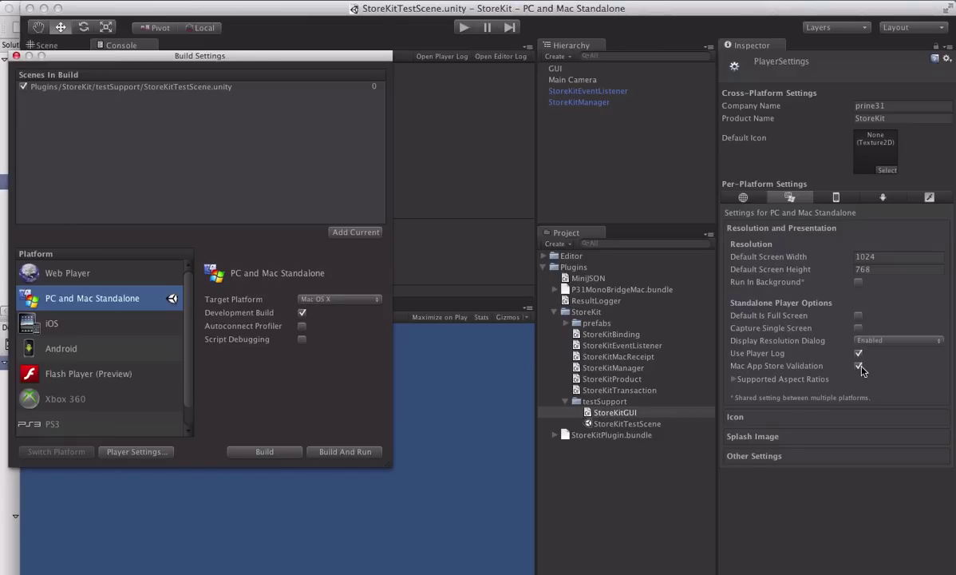
click(287, 452)
click(653, 346)
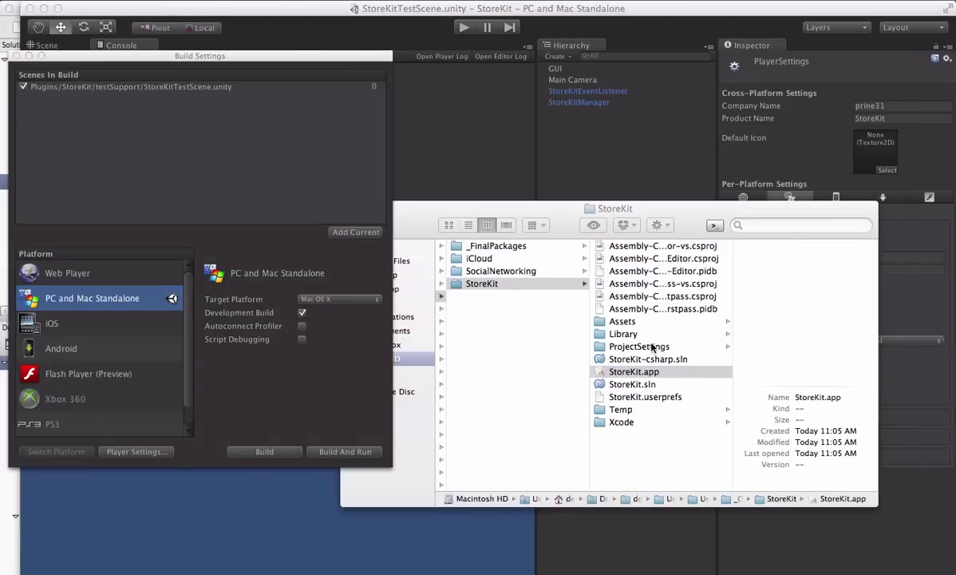
Inspect the Contents folder inside the StoreKit.app package, then go back to the StoreKit project folder
drag(621, 208, 952, 140)
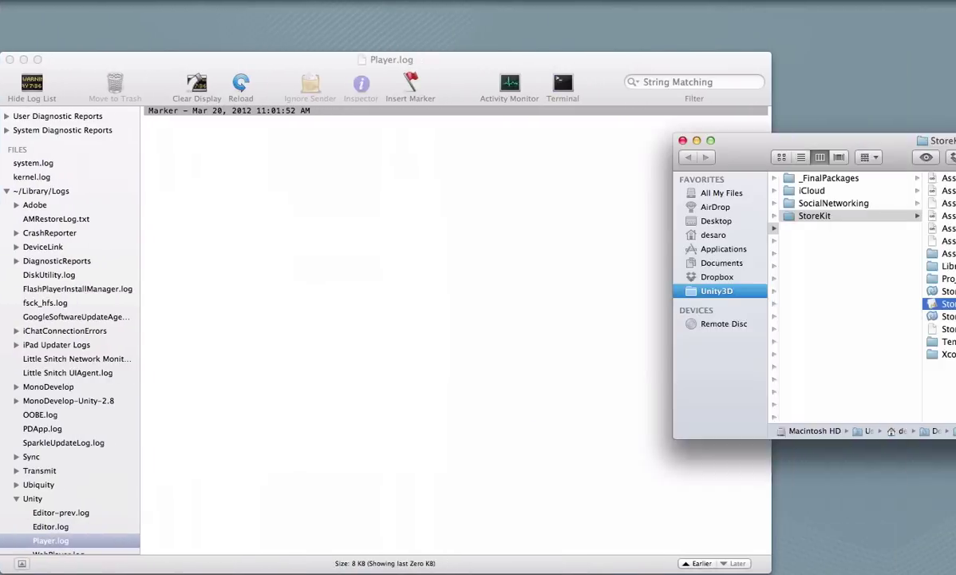
drag(798, 141, 452, 196)
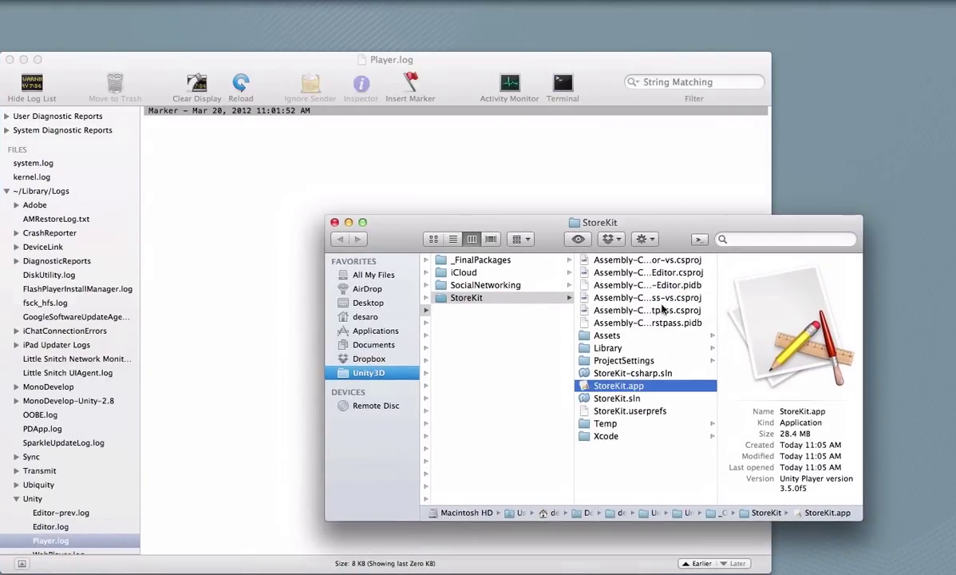
right_click(578, 385)
click(610, 334)
click(527, 261)
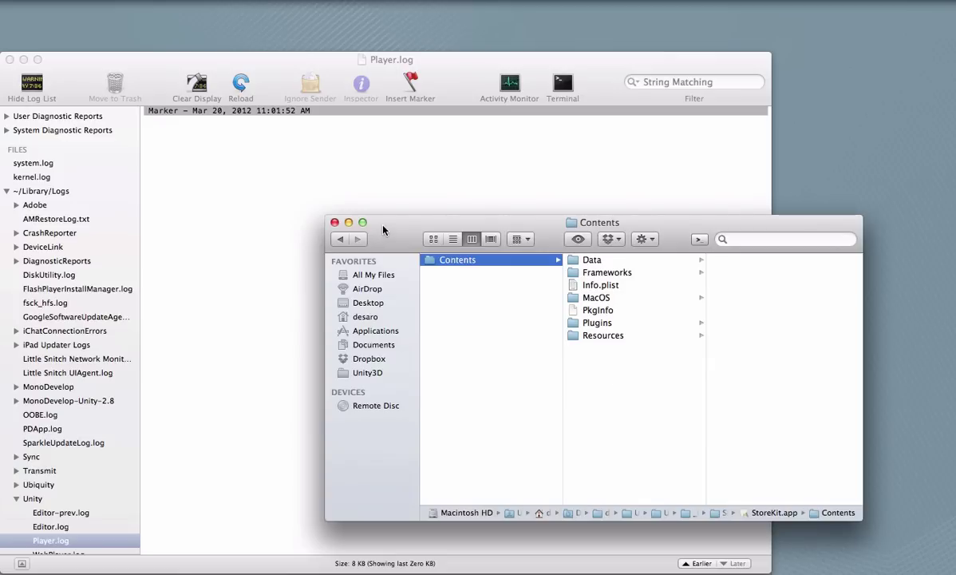
click(341, 240)
click(344, 240)
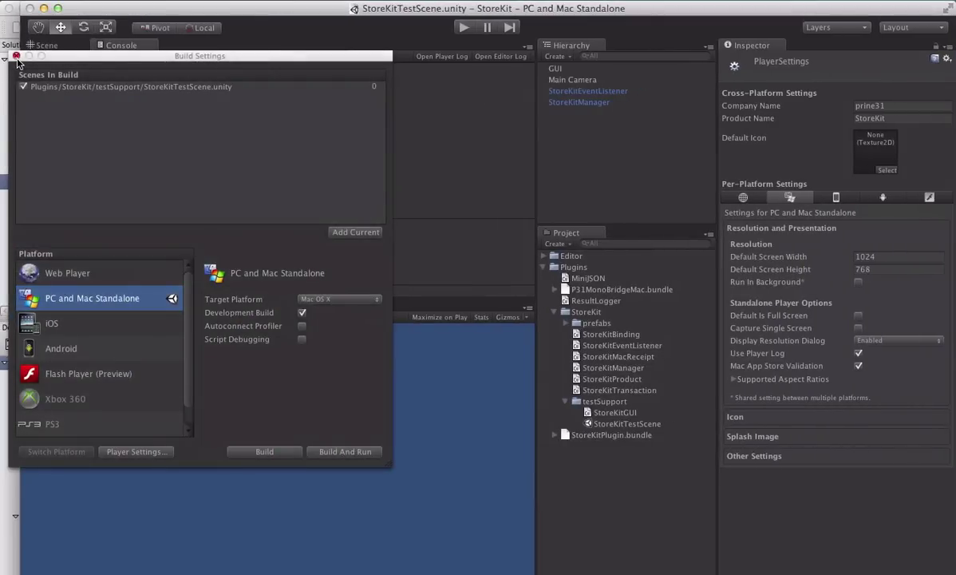
Launch the Mac App Store Helper and locate the built StoreKit.app
click(16, 56)
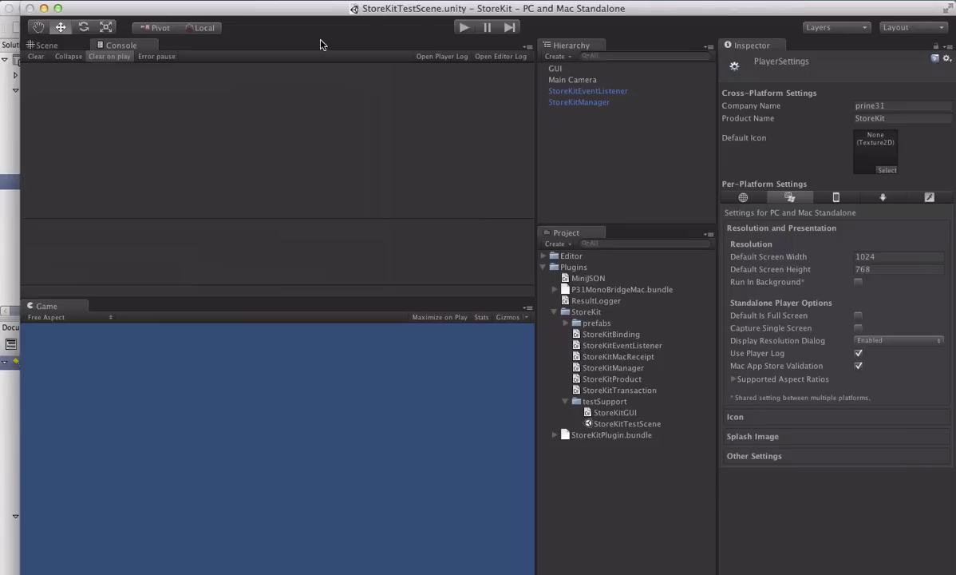
click(387, 2)
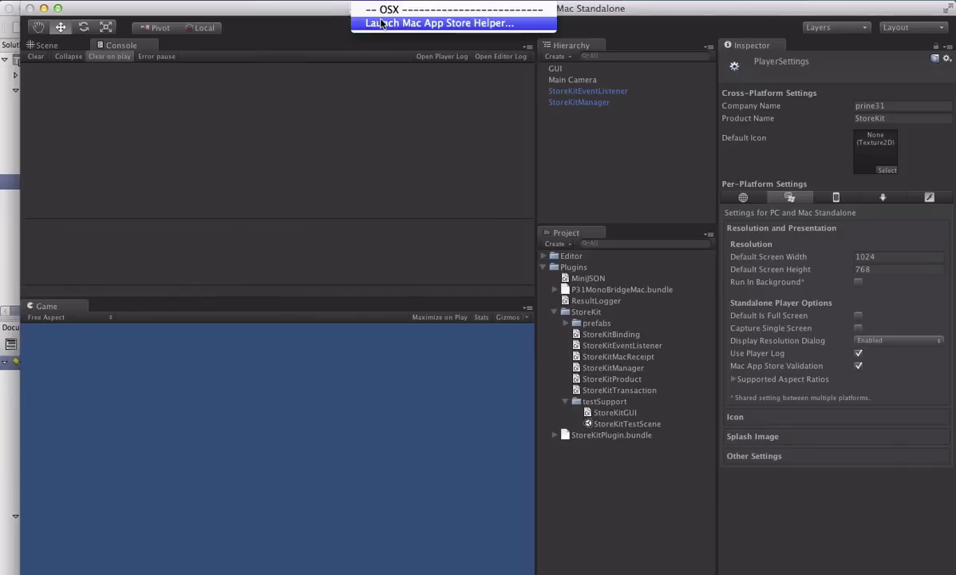
click(403, 28)
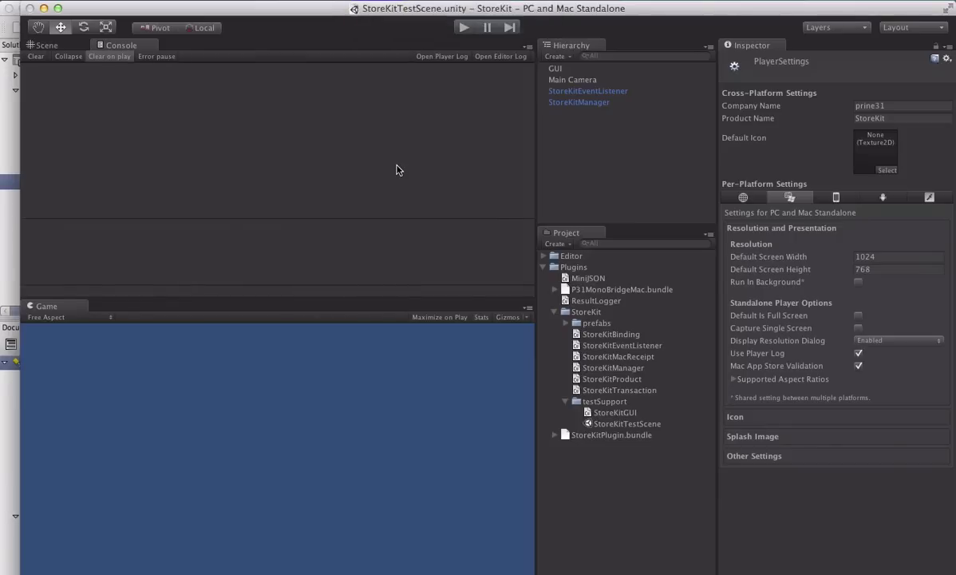
click(396, 51)
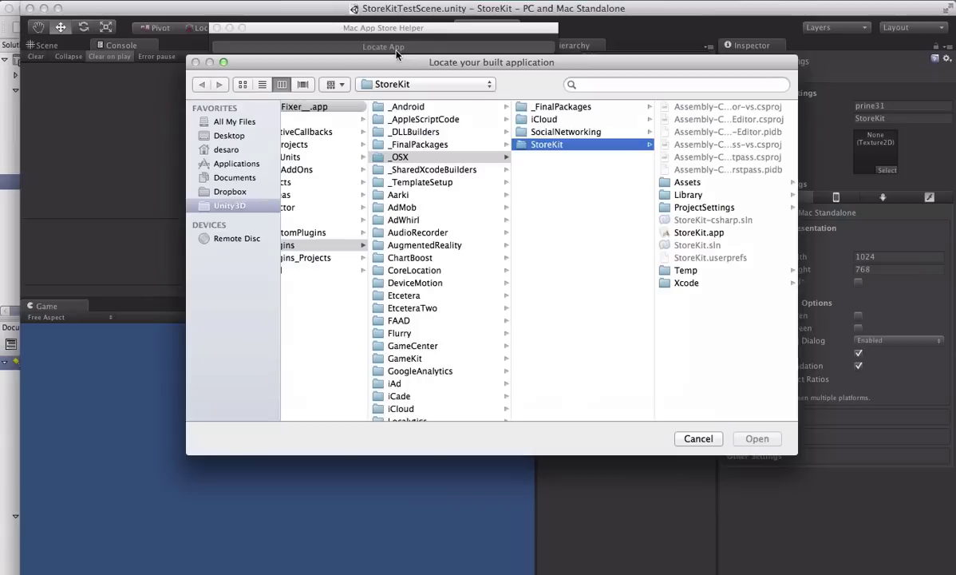
click(692, 233)
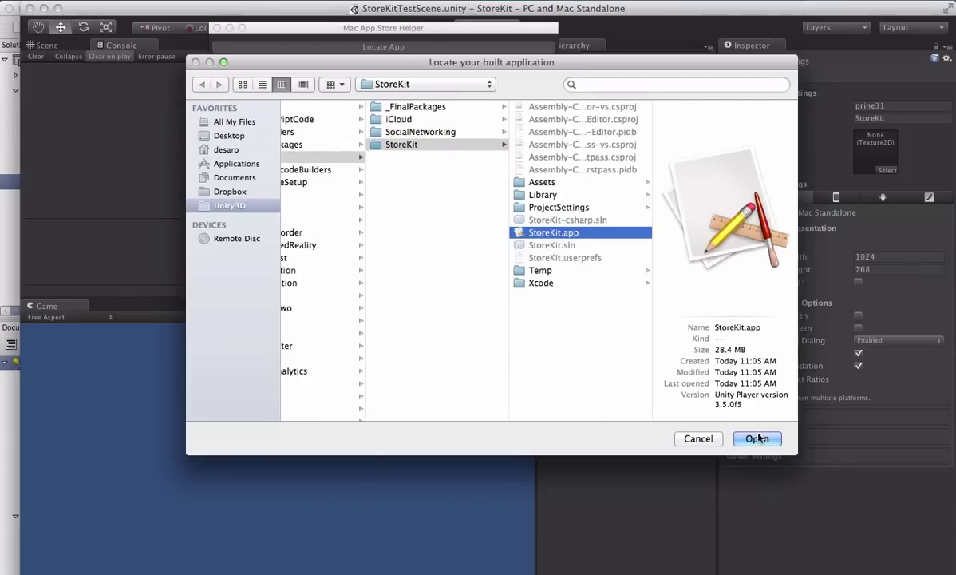
click(758, 440)
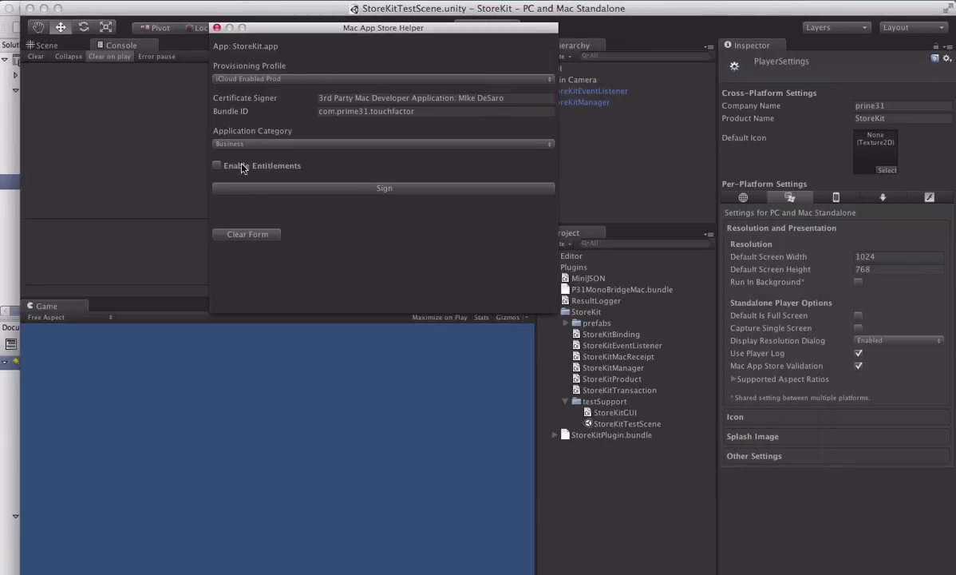
Sign StoreKit.app with the iCloud Enabled Prod profile under the Games – Casino category
click(355, 80)
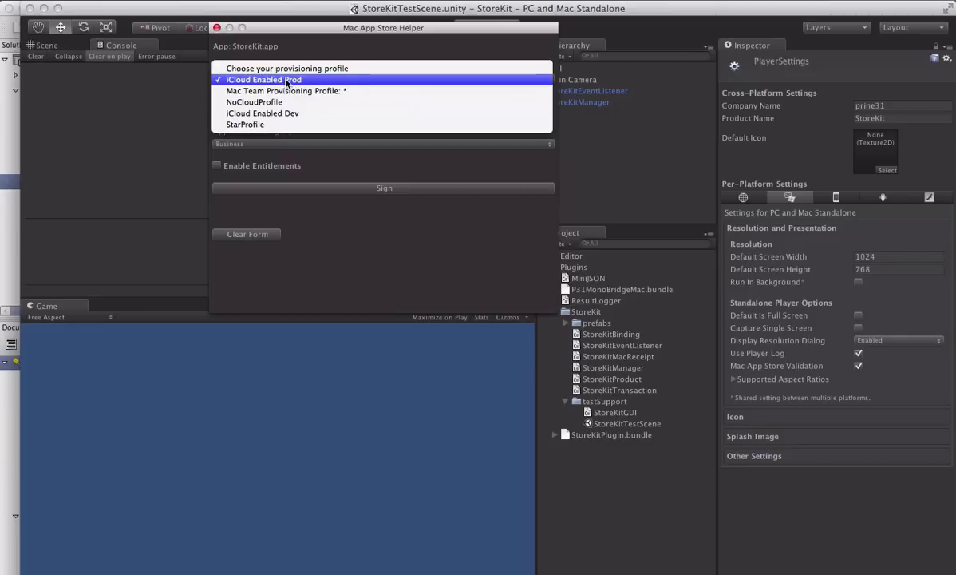
click(284, 79)
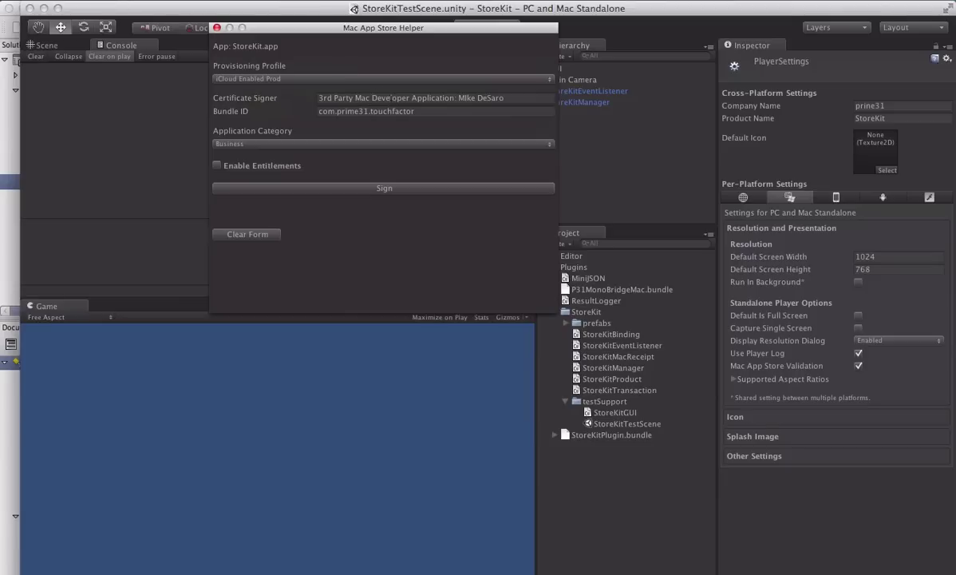
click(346, 144)
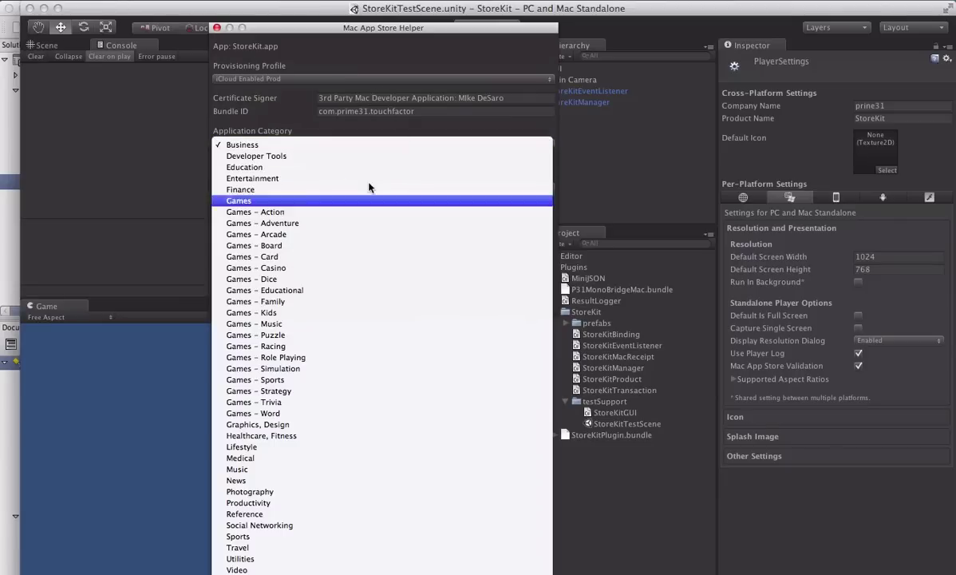
click(367, 268)
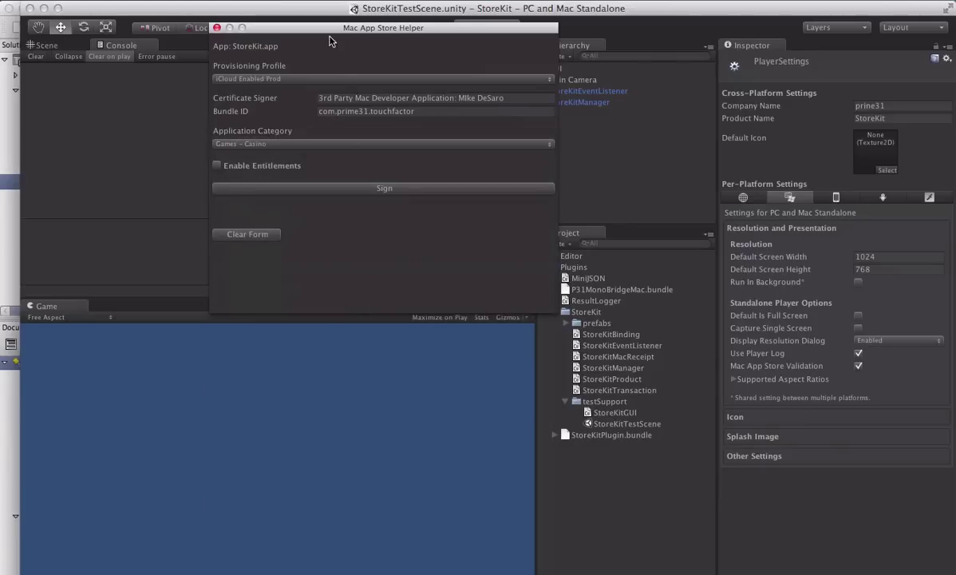
click(384, 188)
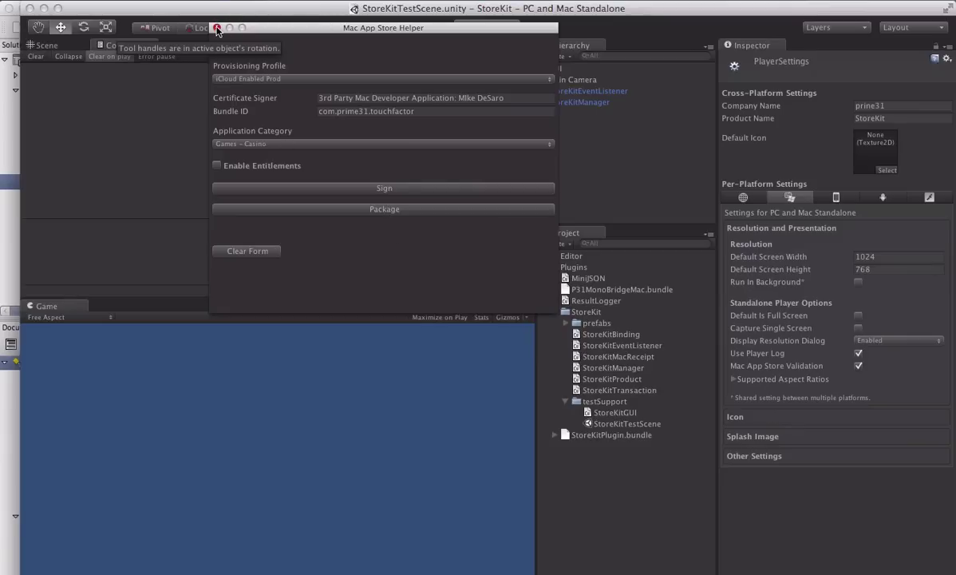
Launch the signed StoreKit.app and sign in to the App Store with the Apple ID and password
click(216, 28)
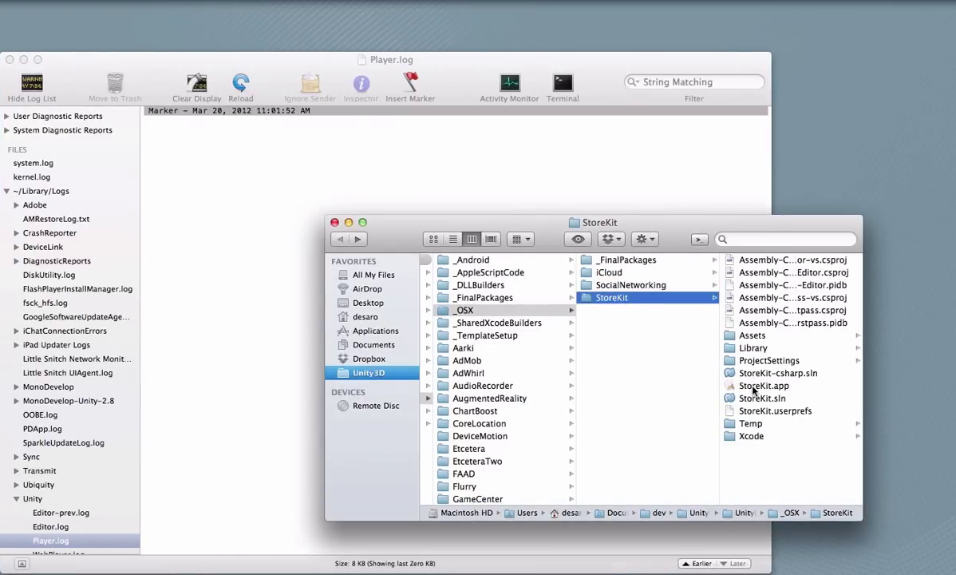
click(753, 388)
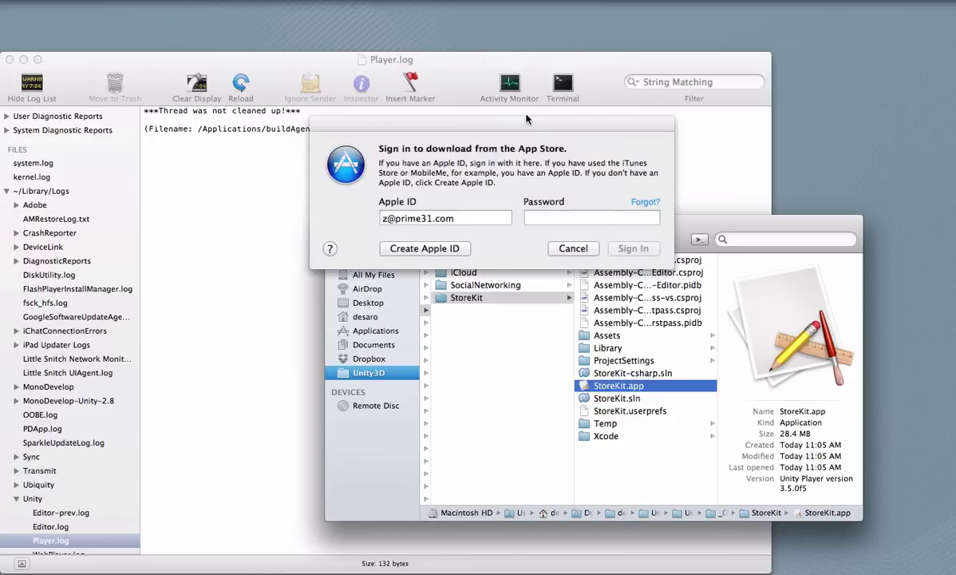
drag(486, 124, 483, 105)
text(••••••••••)
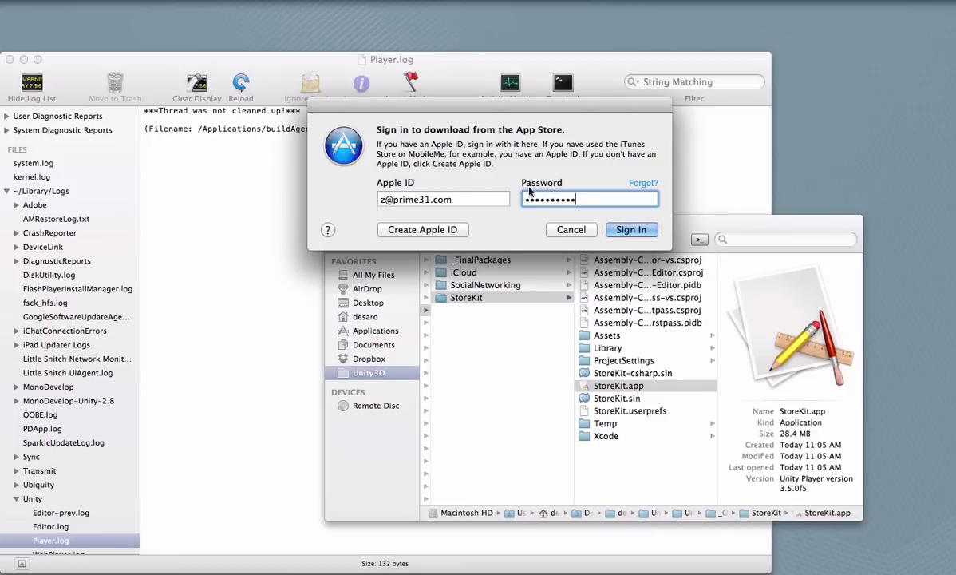
key(shift+Tab)
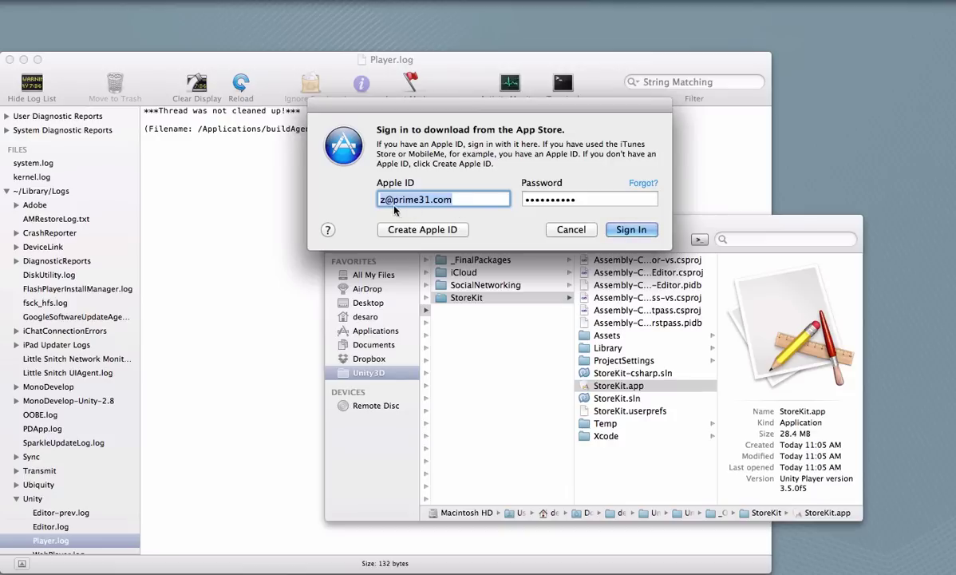
click(476, 199)
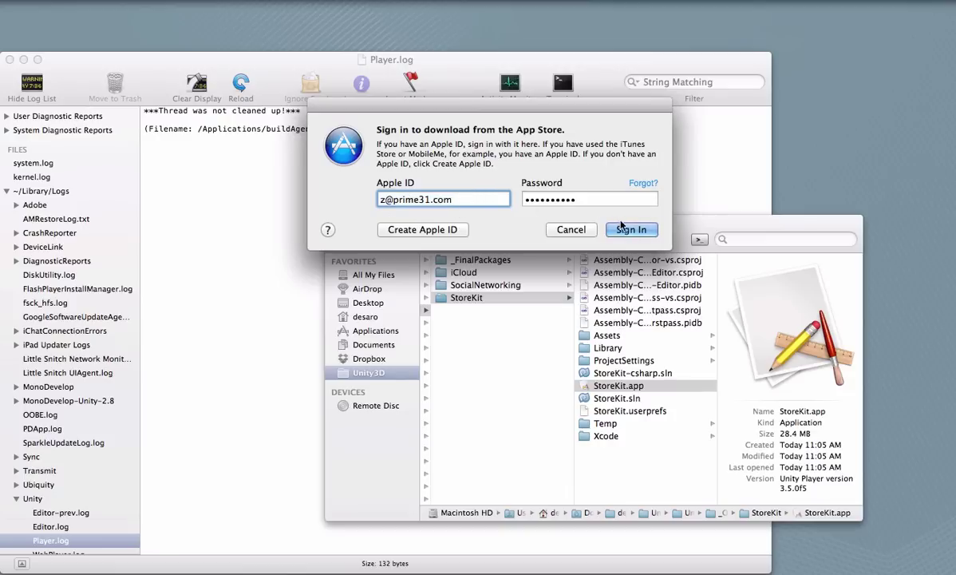
click(632, 230)
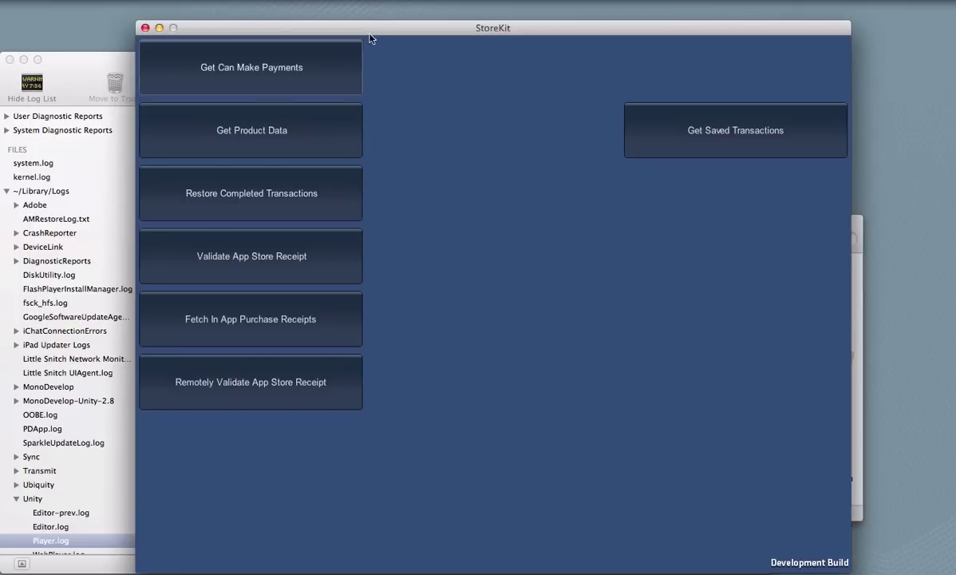
drag(382, 29, 356, 27)
Open StoreKit.app's package Contents, find the receipt in _MASReceipt, and close the Finder window
click(847, 226)
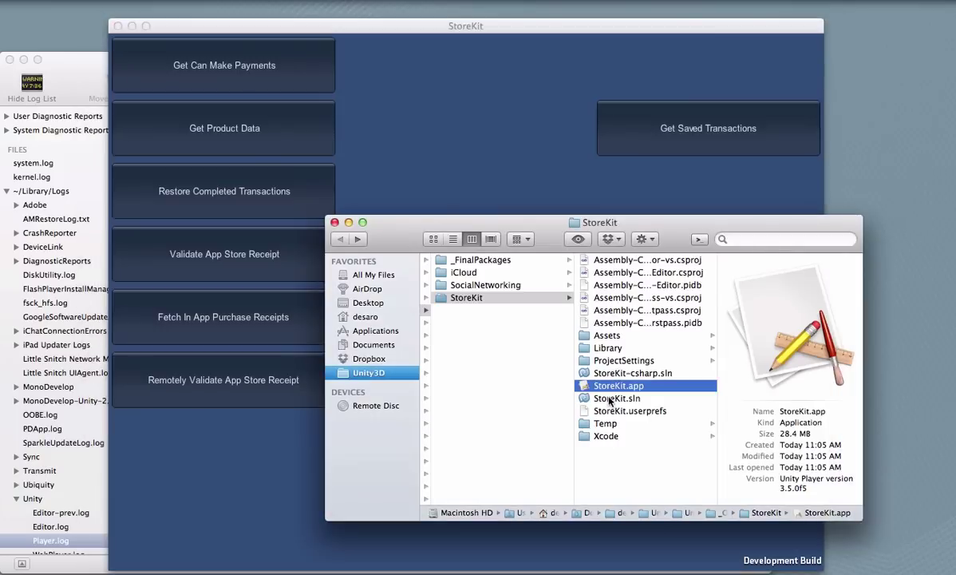
right_click(620, 386)
click(655, 354)
click(473, 259)
key(Right)
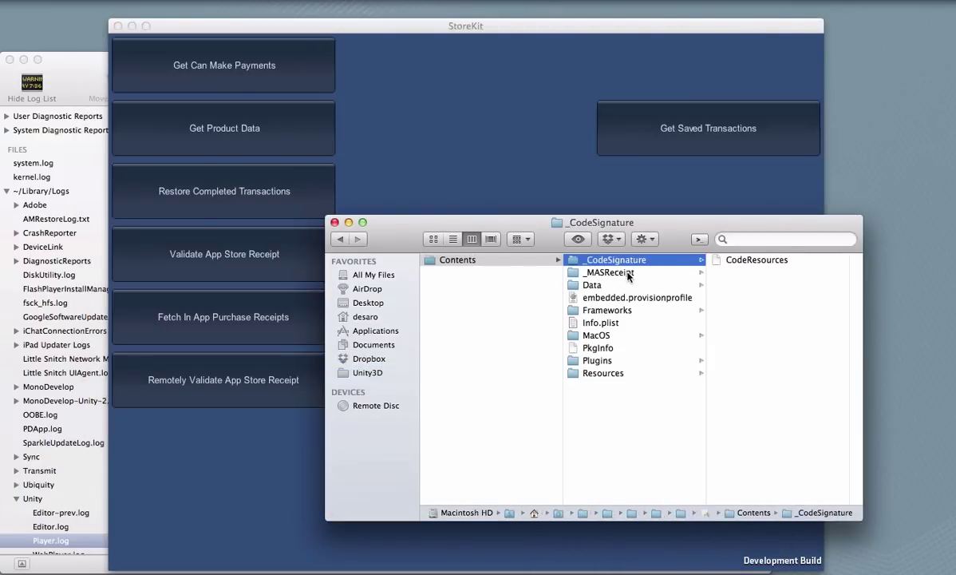
click(609, 272)
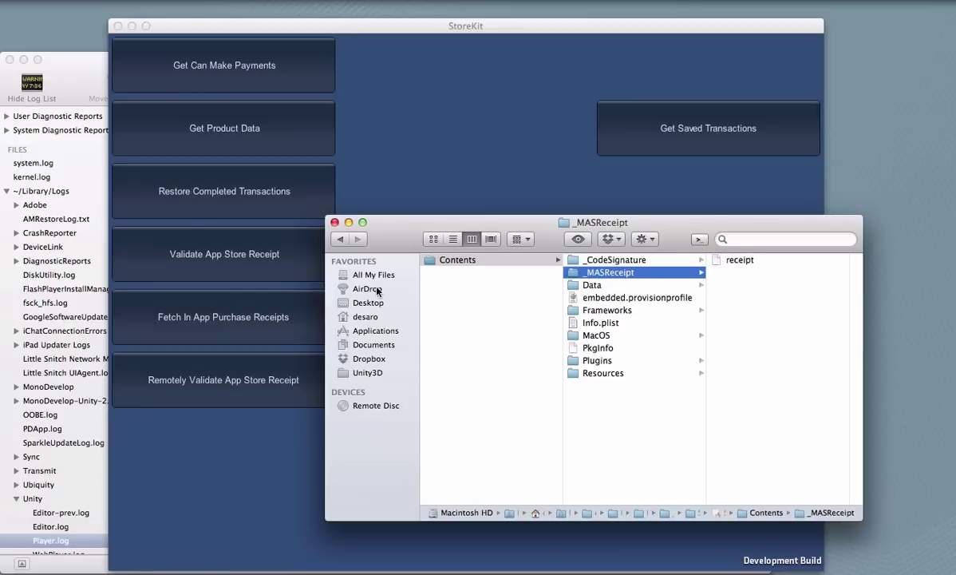
click(335, 222)
drag(402, 32, 592, 33)
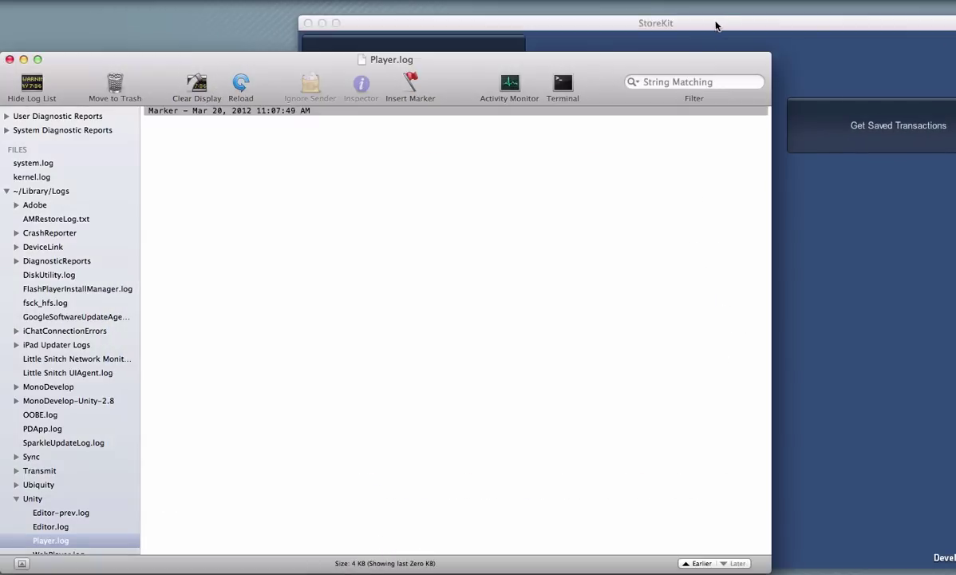
Check in StoreKit whether payments can be made and view the result in Console
click(716, 27)
drag(726, 28, 801, 31)
click(545, 59)
click(277, 60)
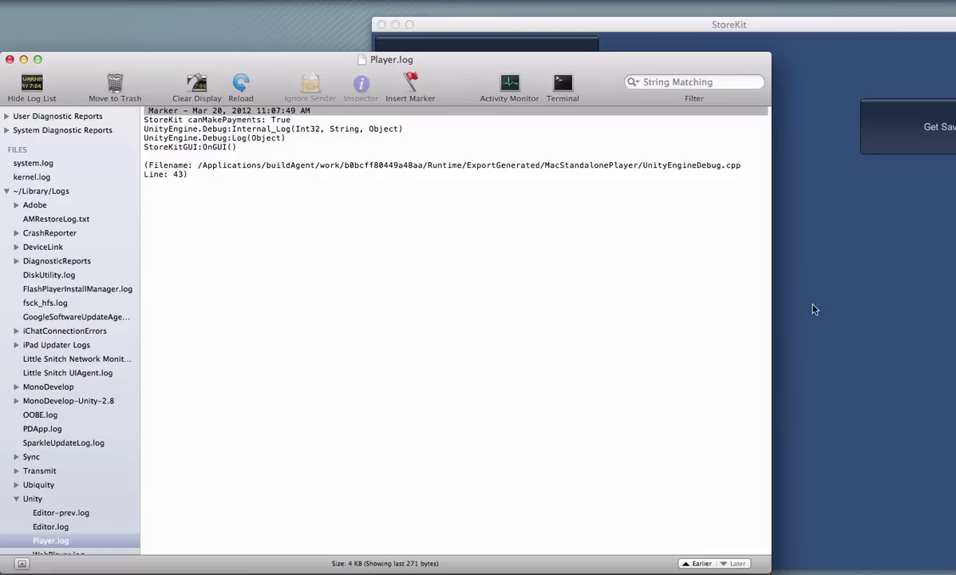
Validate the App Store receipt, review the Sandbox receipt details in Player.log, then clear the log
click(847, 331)
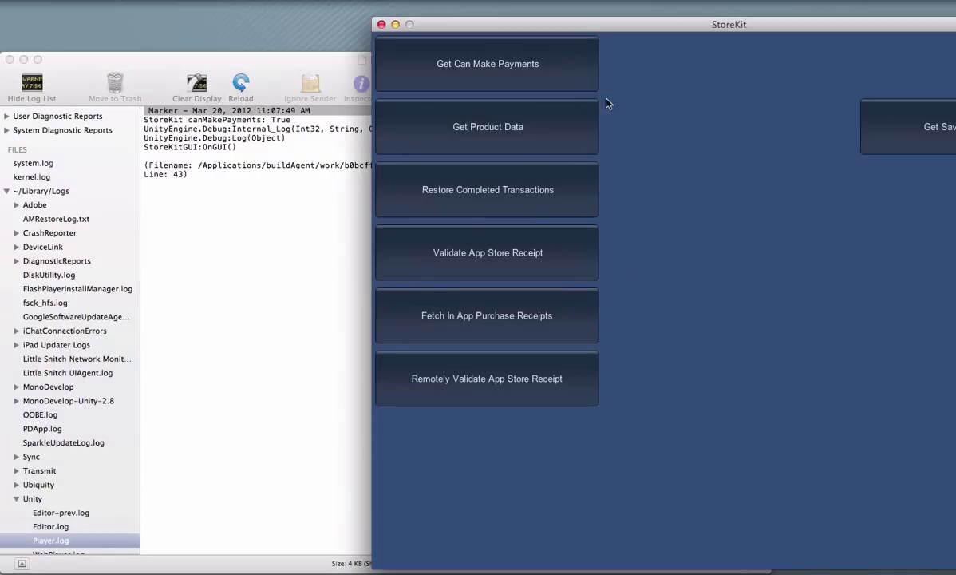
click(532, 255)
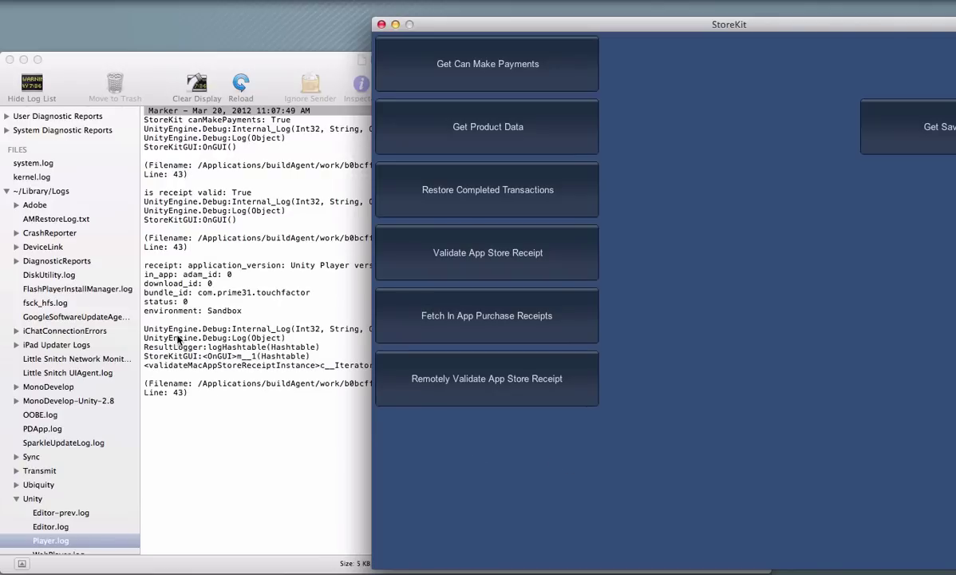
click(201, 252)
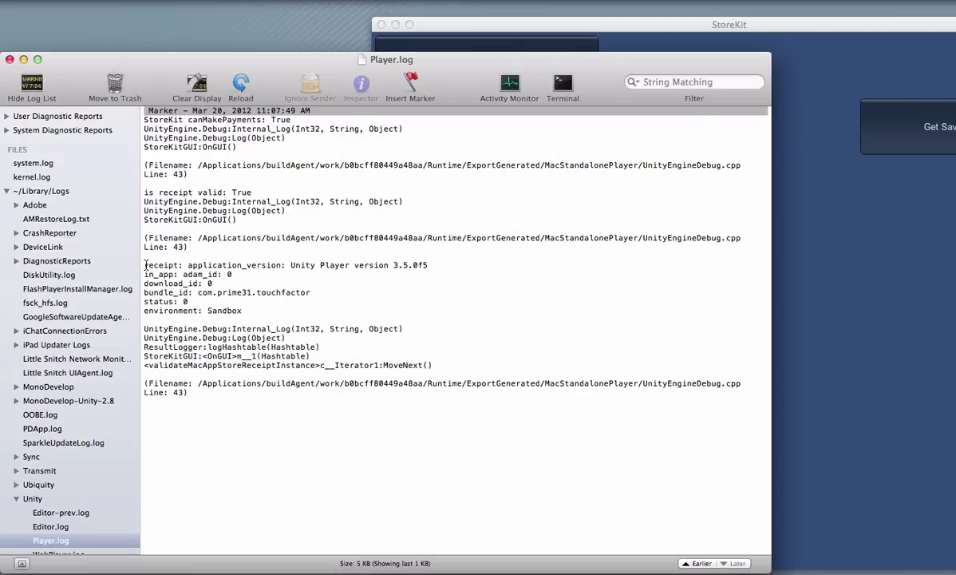
drag(145, 265, 370, 313)
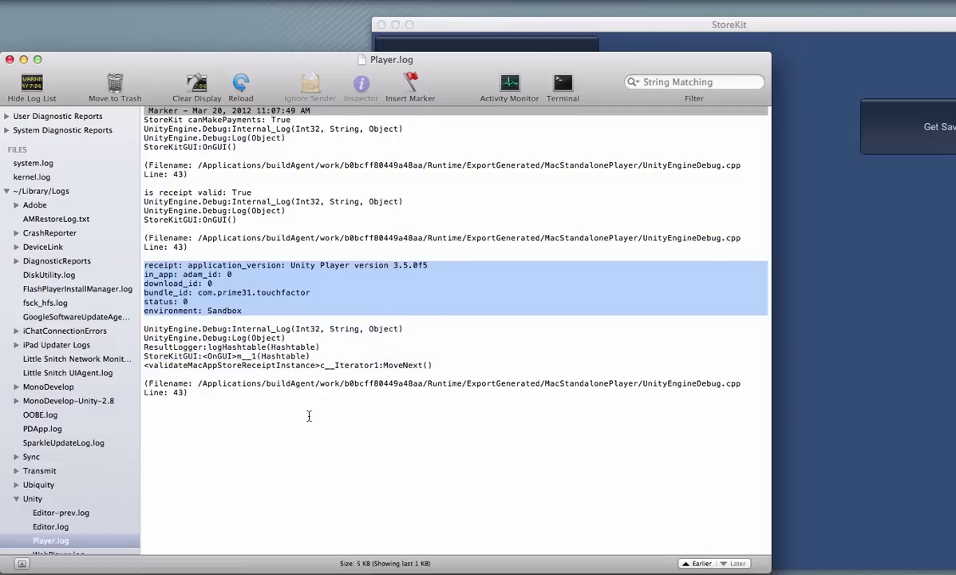
click(289, 390)
click(198, 82)
Fetch product data, review the two products (comsume 0.99, nonconsume 1.99), then clear the log
click(825, 246)
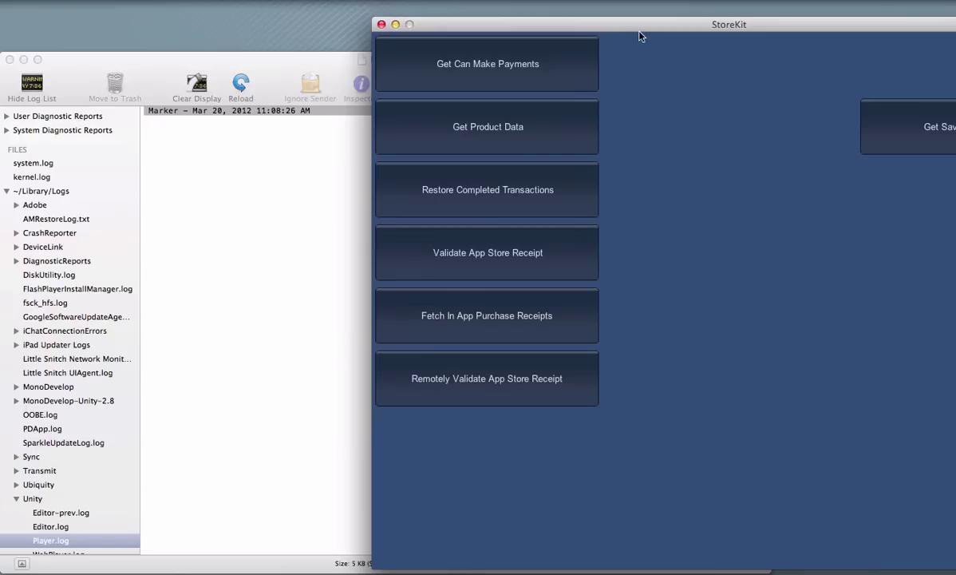
drag(639, 30, 609, 28)
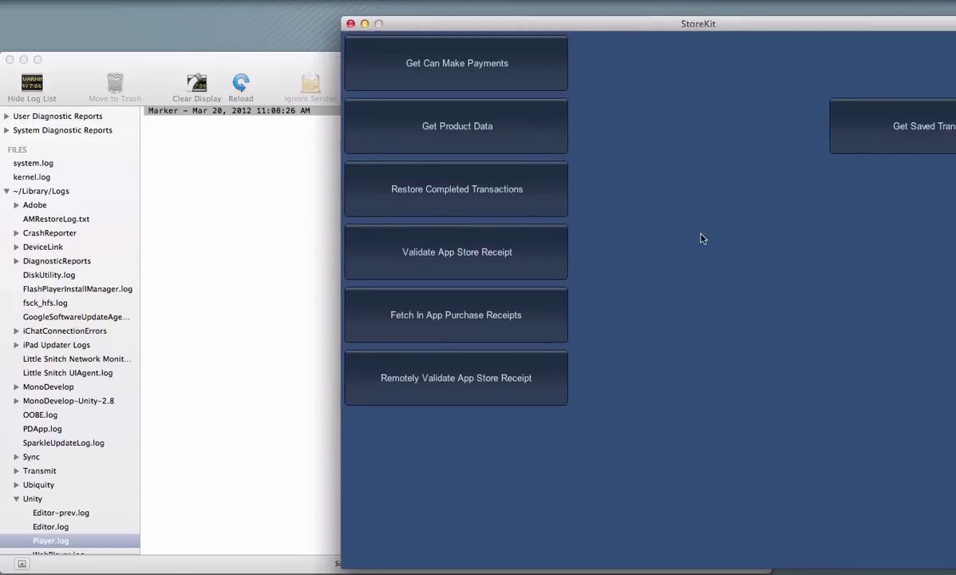
click(467, 120)
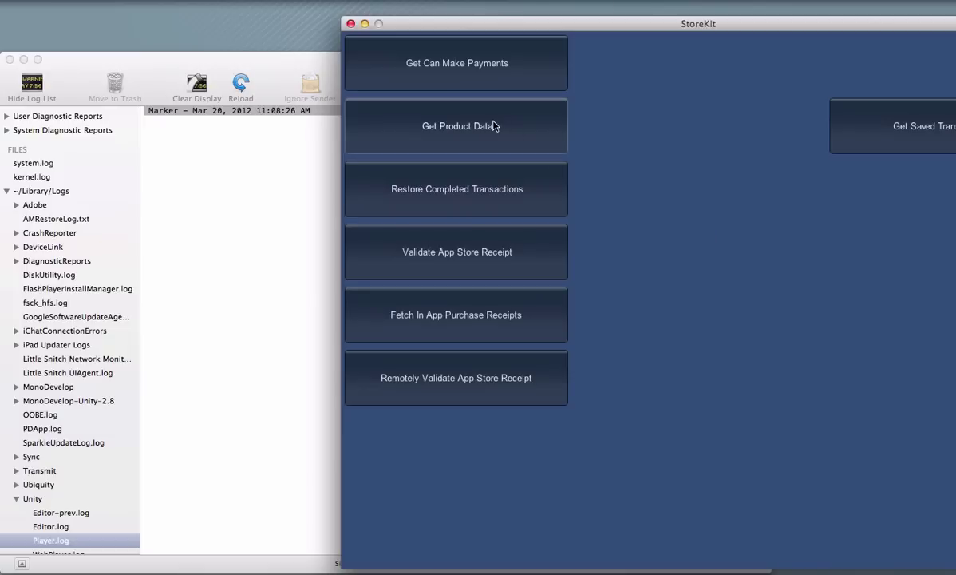
click(269, 66)
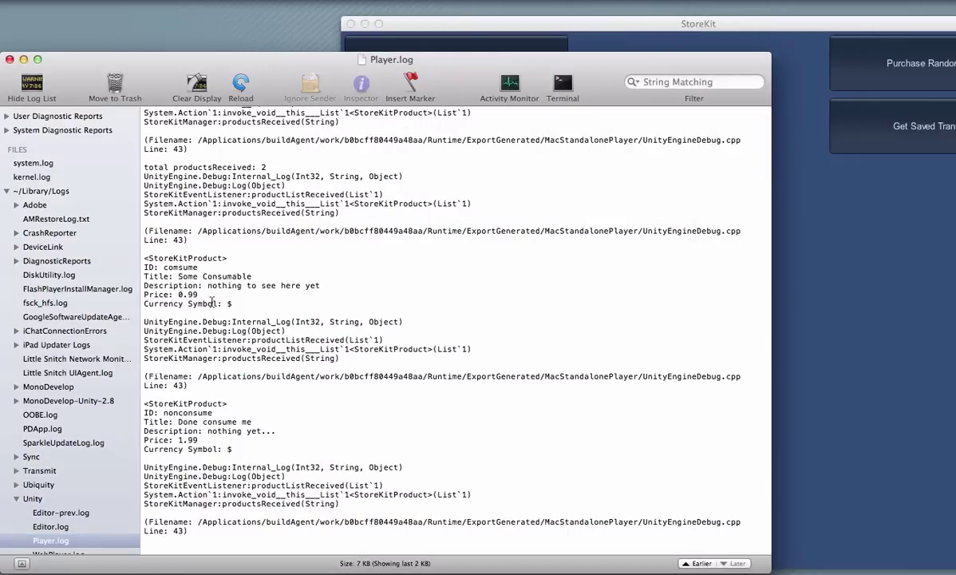
drag(232, 304, 139, 260)
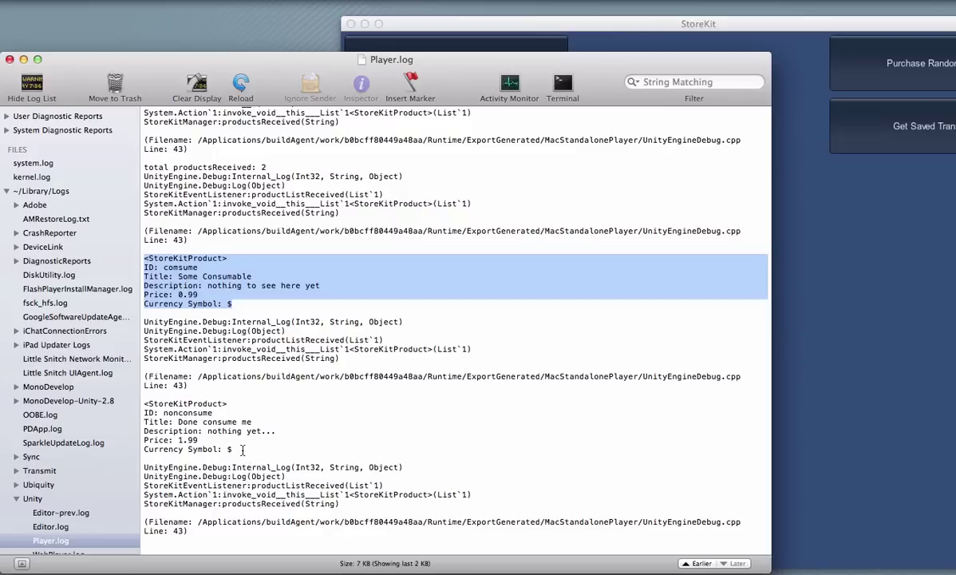
drag(242, 452, 140, 406)
click(205, 431)
click(830, 308)
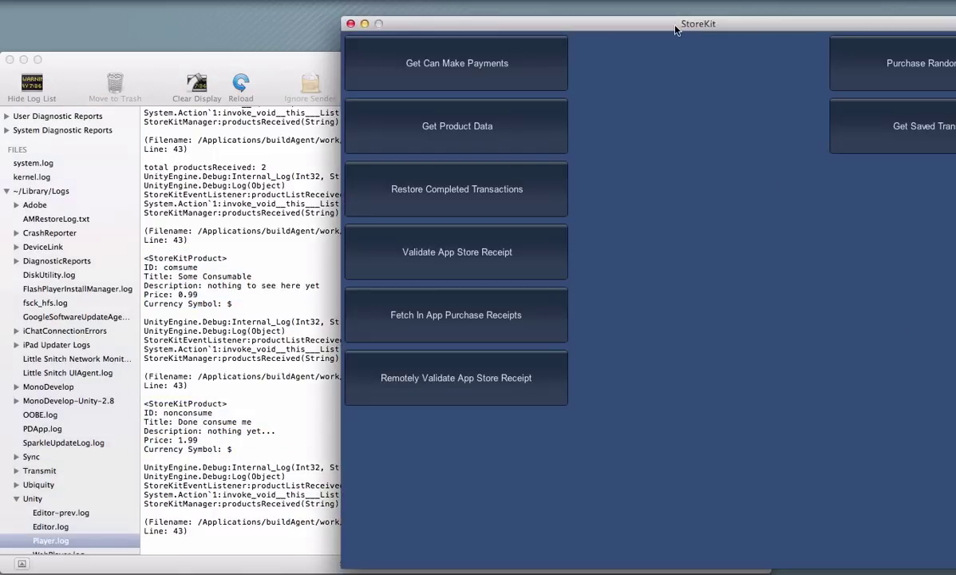
click(206, 94)
click(817, 213)
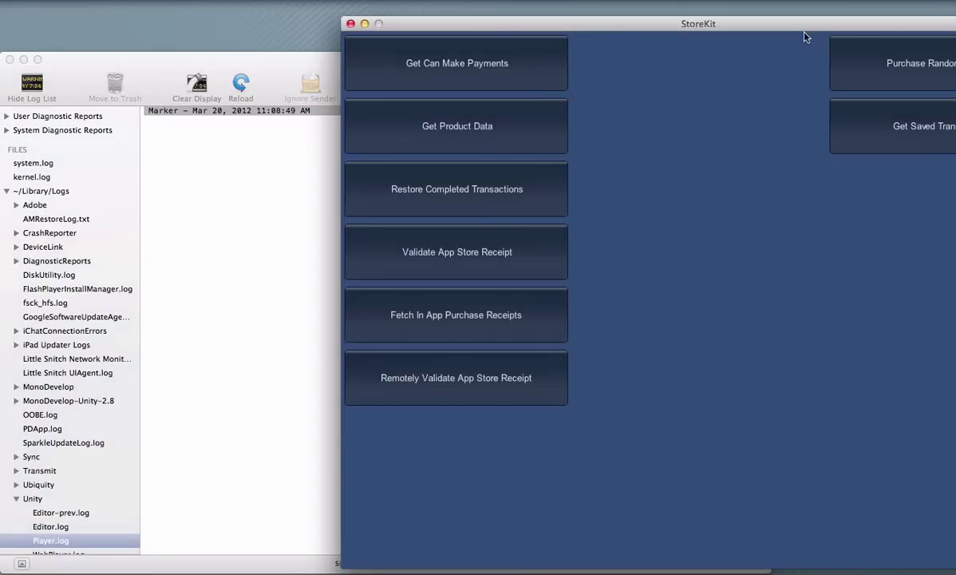
Start purchasing a random product and confirm buying it
drag(764, 32, 689, 36)
click(867, 57)
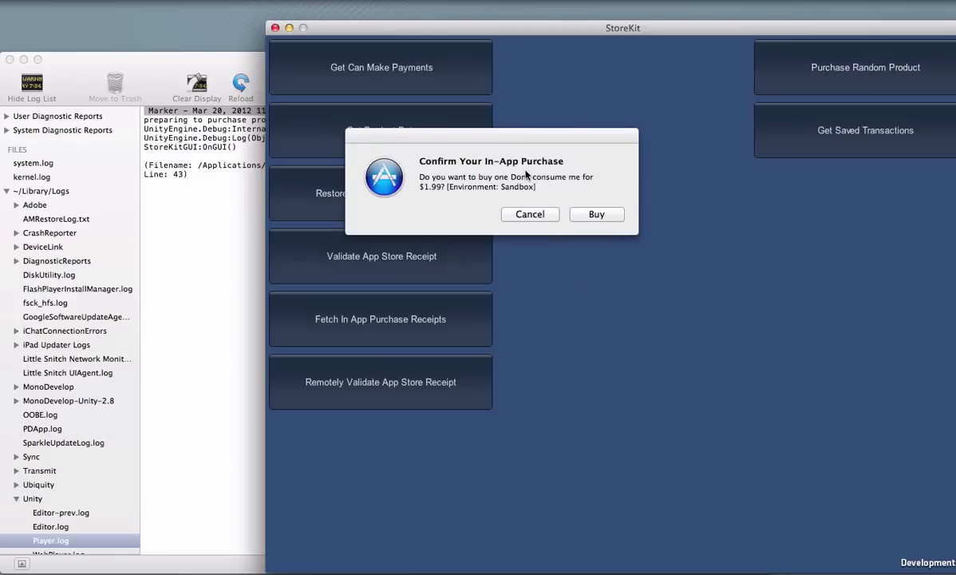
click(597, 214)
Enter the Apple ID password, sign in, accept the re-download, and check the purchase in Player.log
text(••••••••••)
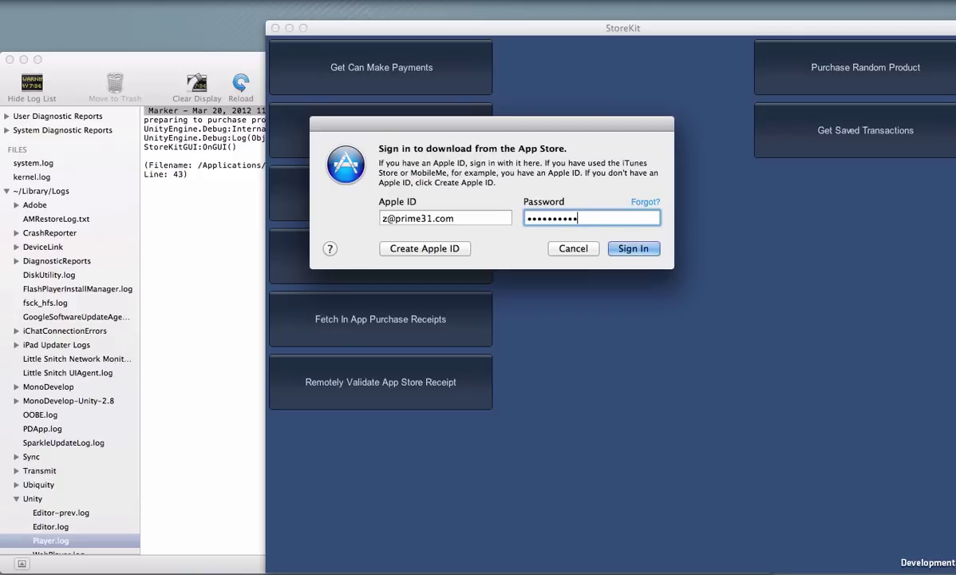
drag(588, 128, 641, 138)
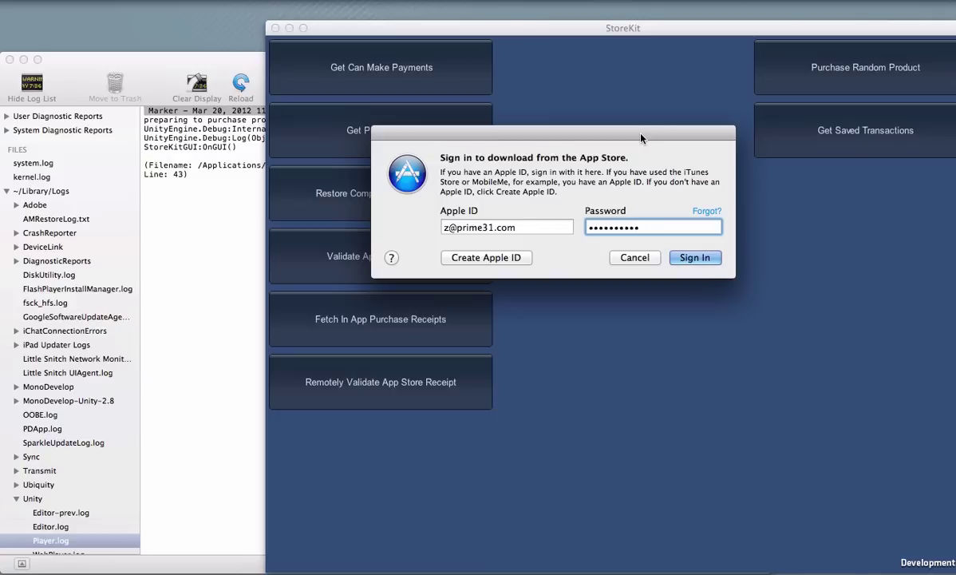
click(703, 268)
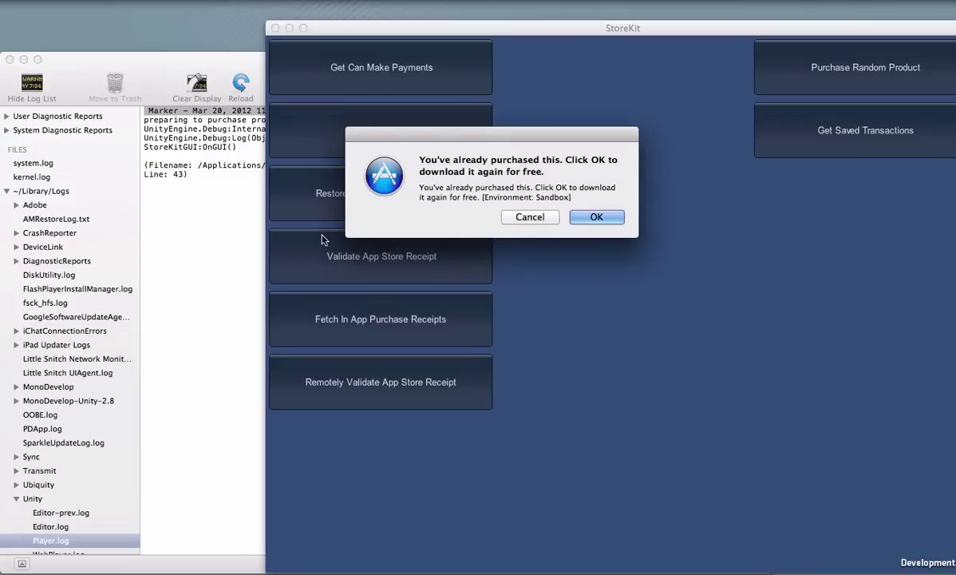
drag(511, 130, 655, 101)
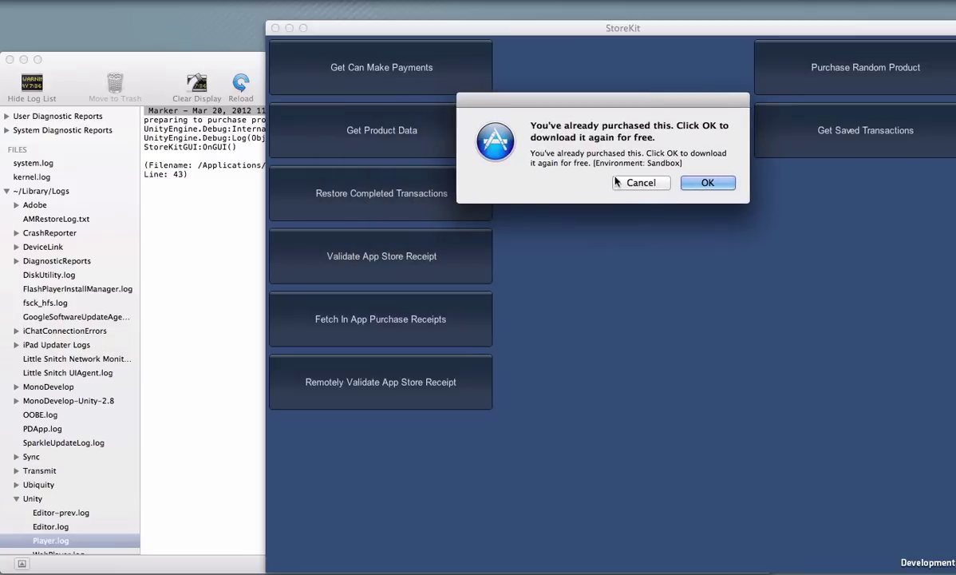
click(706, 184)
click(262, 142)
drag(145, 195, 341, 193)
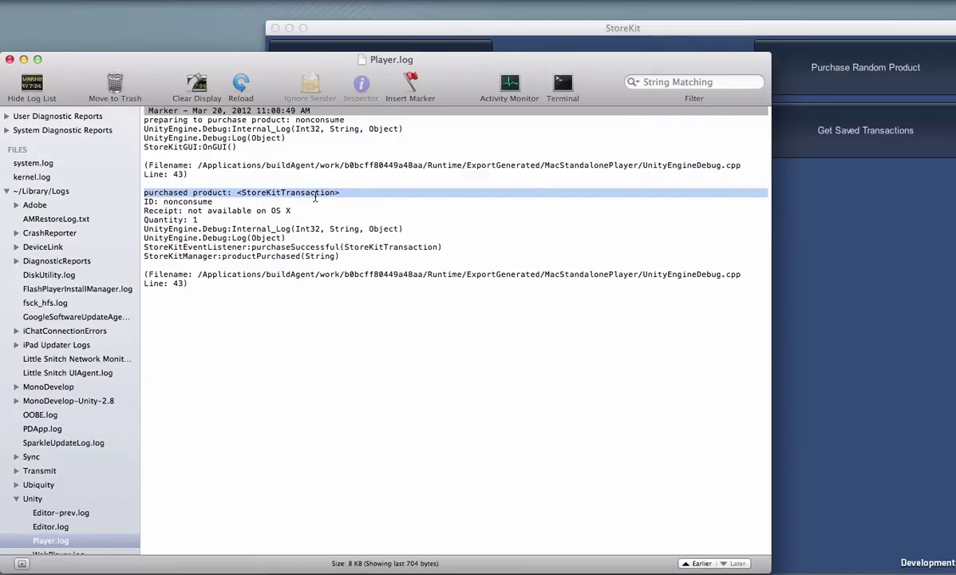
Clear the log, fetch in-app purchase receipts, and review the nonconsume receipt with quantity 1
click(190, 83)
click(838, 323)
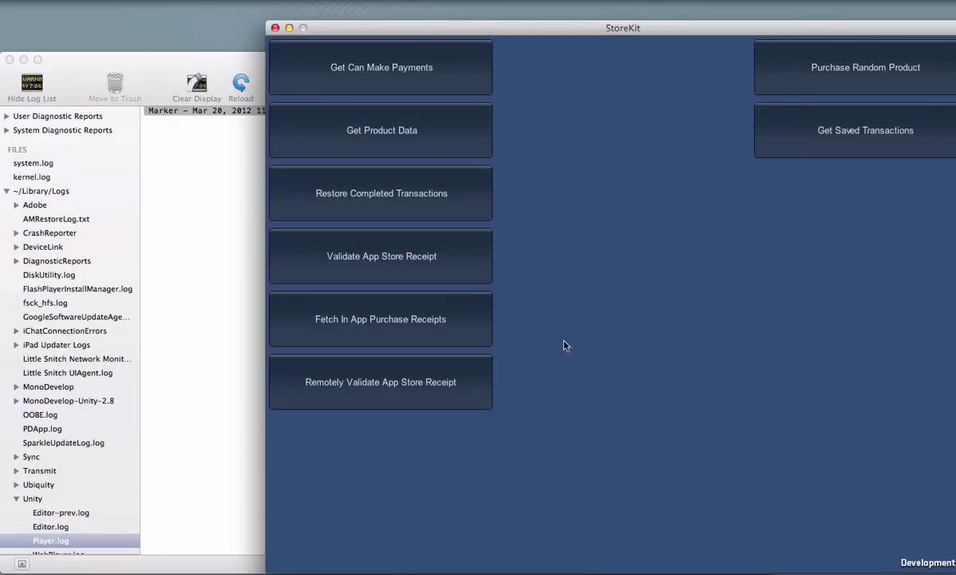
click(422, 332)
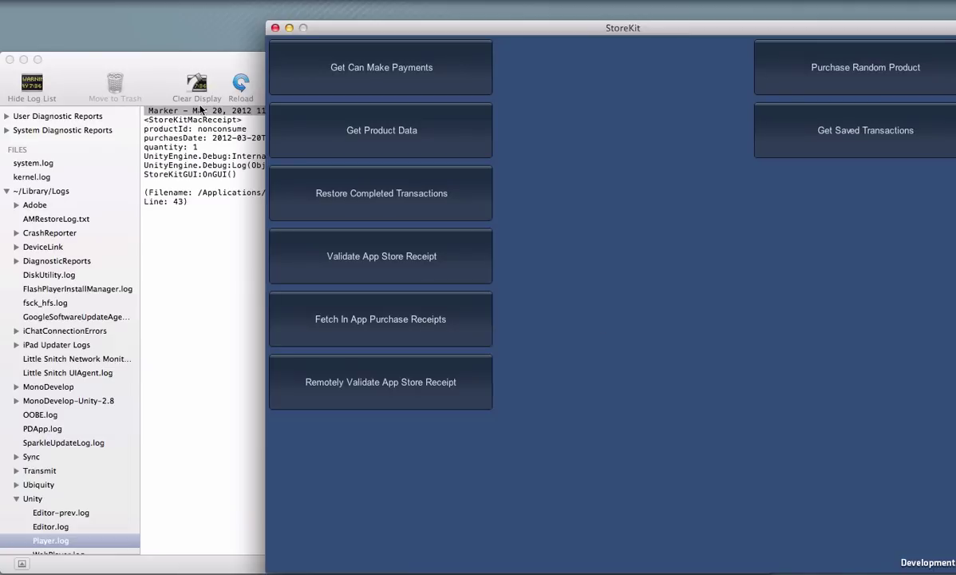
click(149, 61)
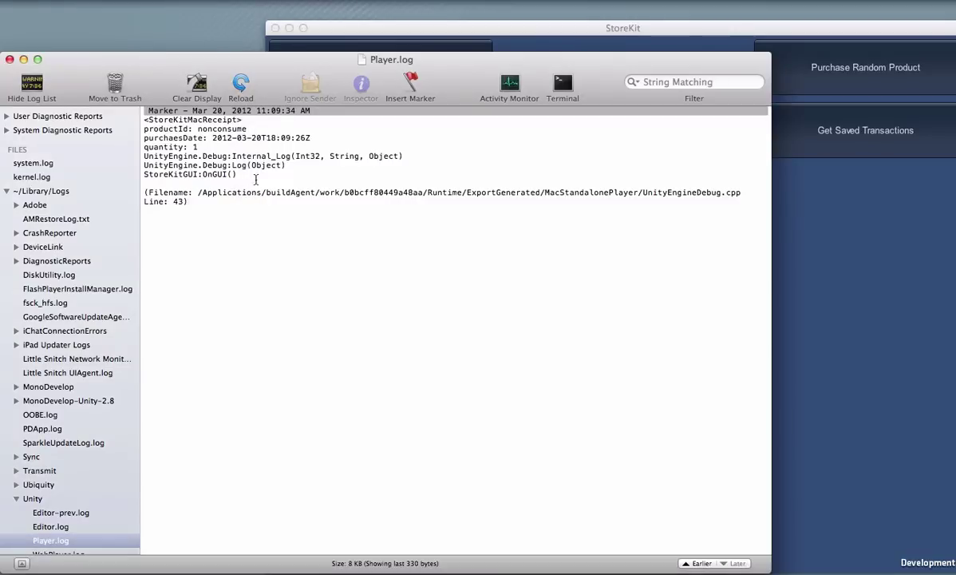
drag(255, 174, 121, 127)
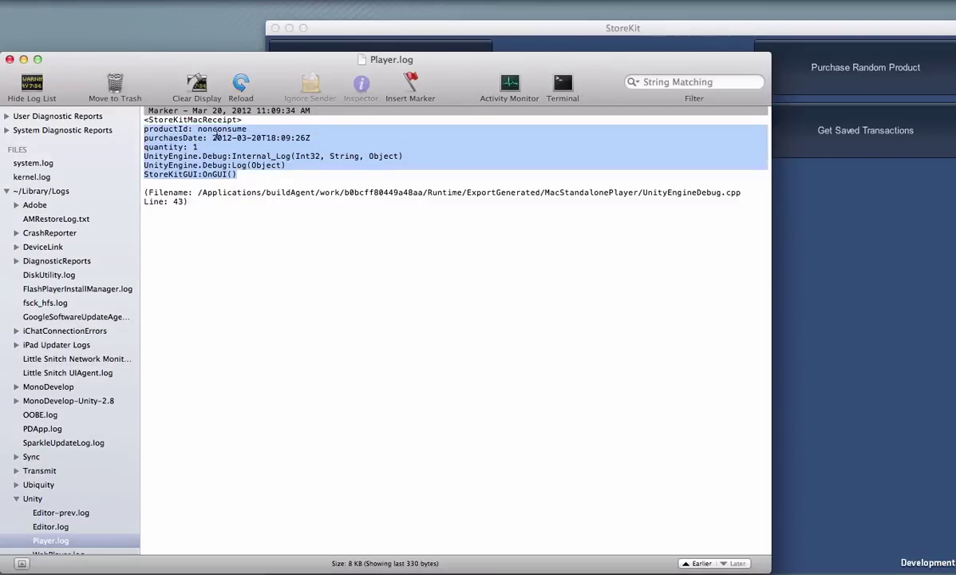
click(224, 131)
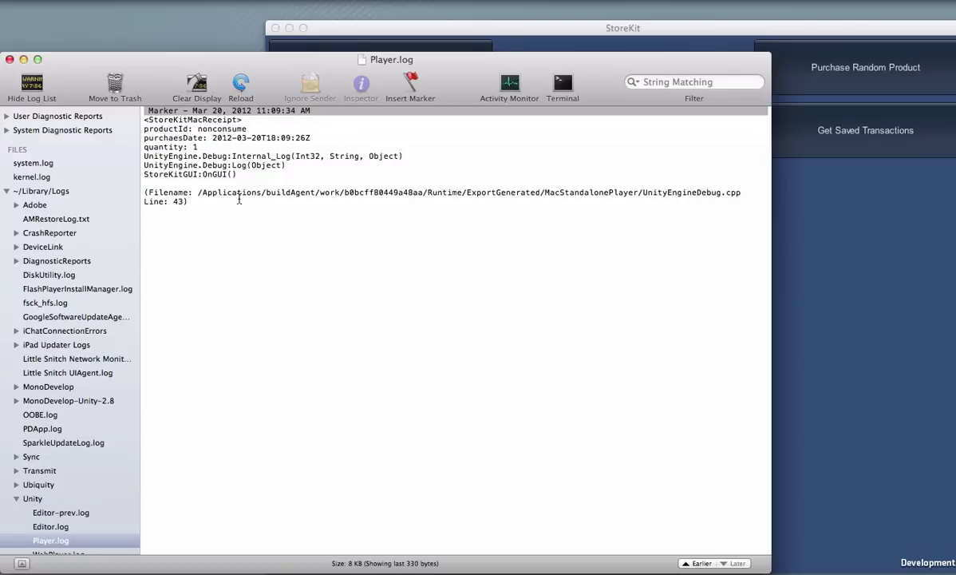
click(853, 258)
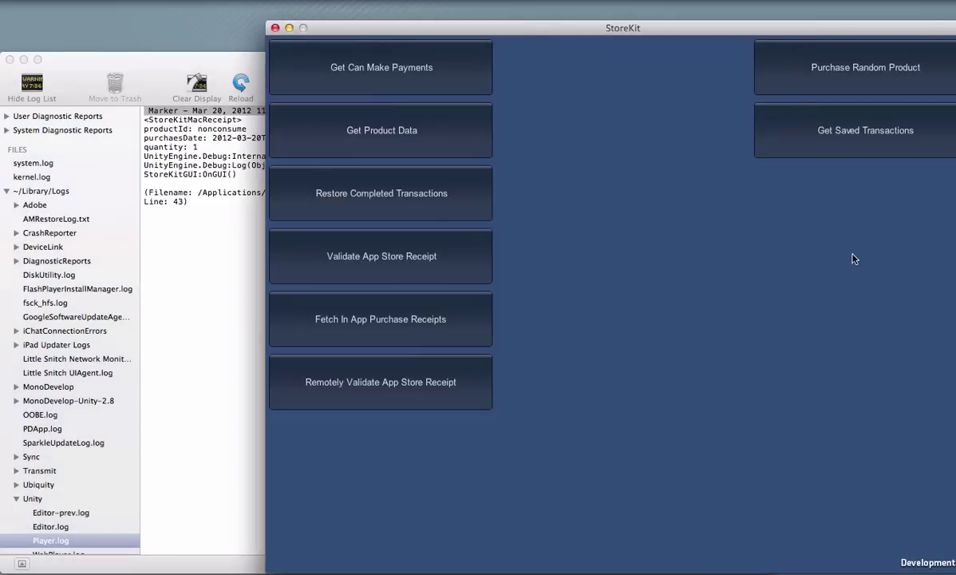